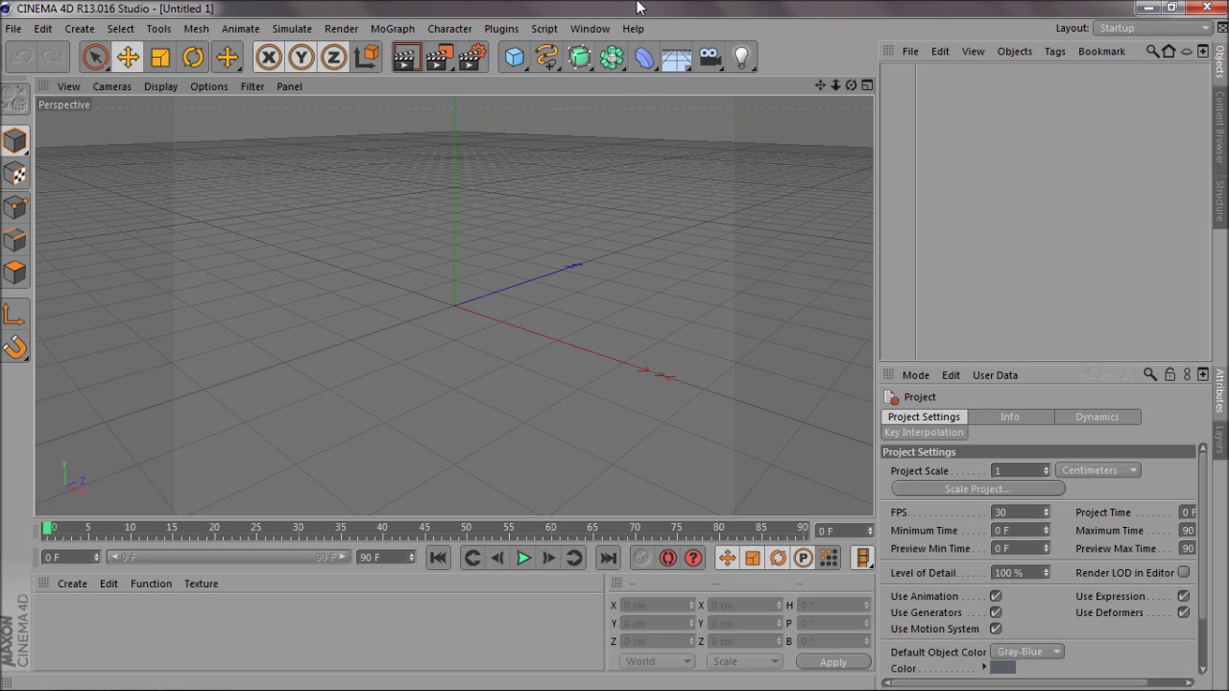
- Add a pyramid at the origin and shrink it to about 118 × 100 × 134 cm
click(515, 60)
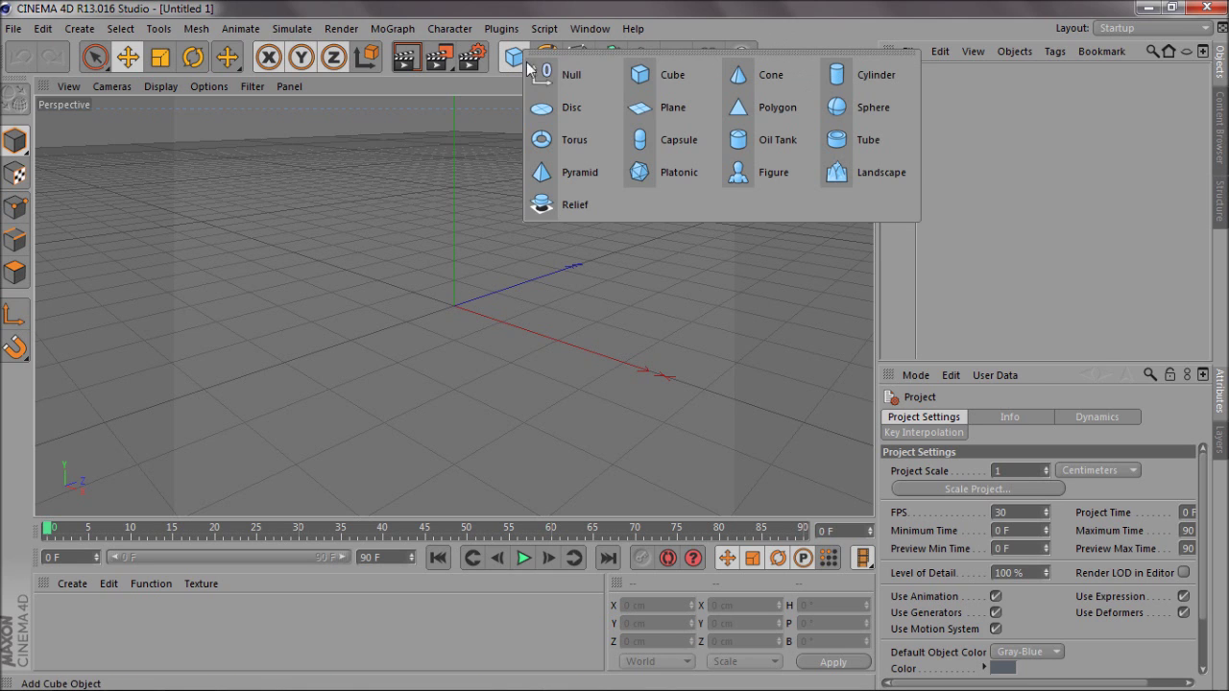
click(553, 172)
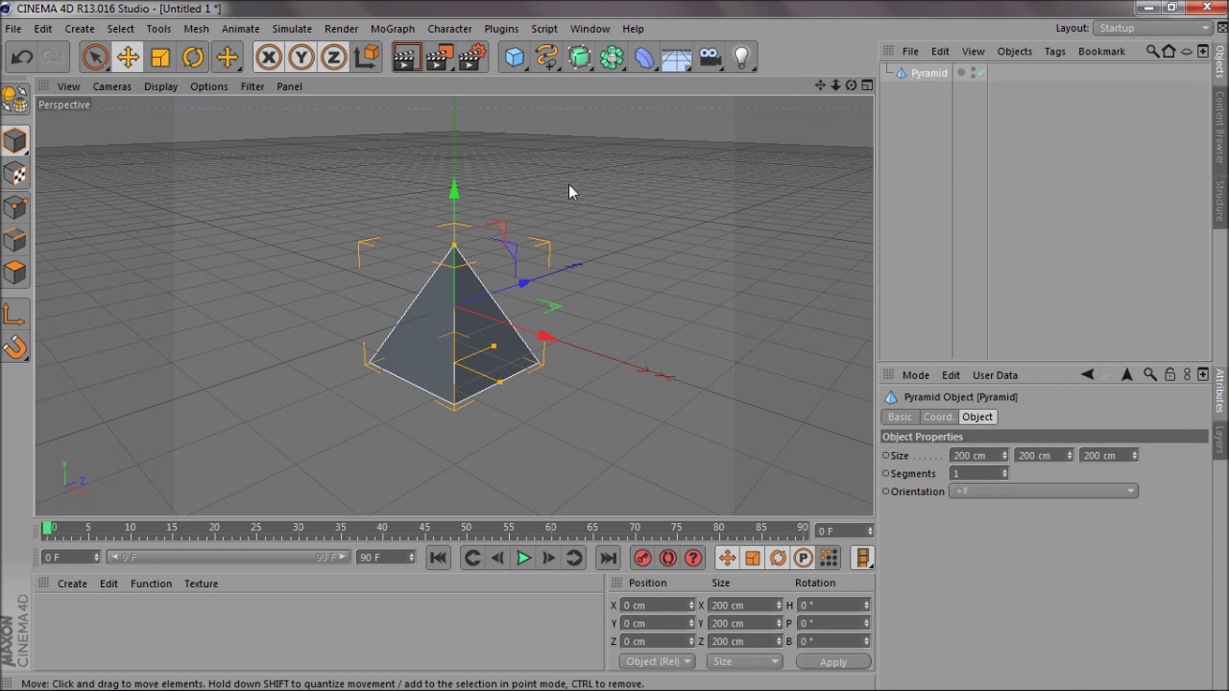
drag(455, 247, 454, 279)
mouse_move(500, 351)
mouse_down()
mouse_move(472, 348)
mouse_move(486, 331)
mouse_up()
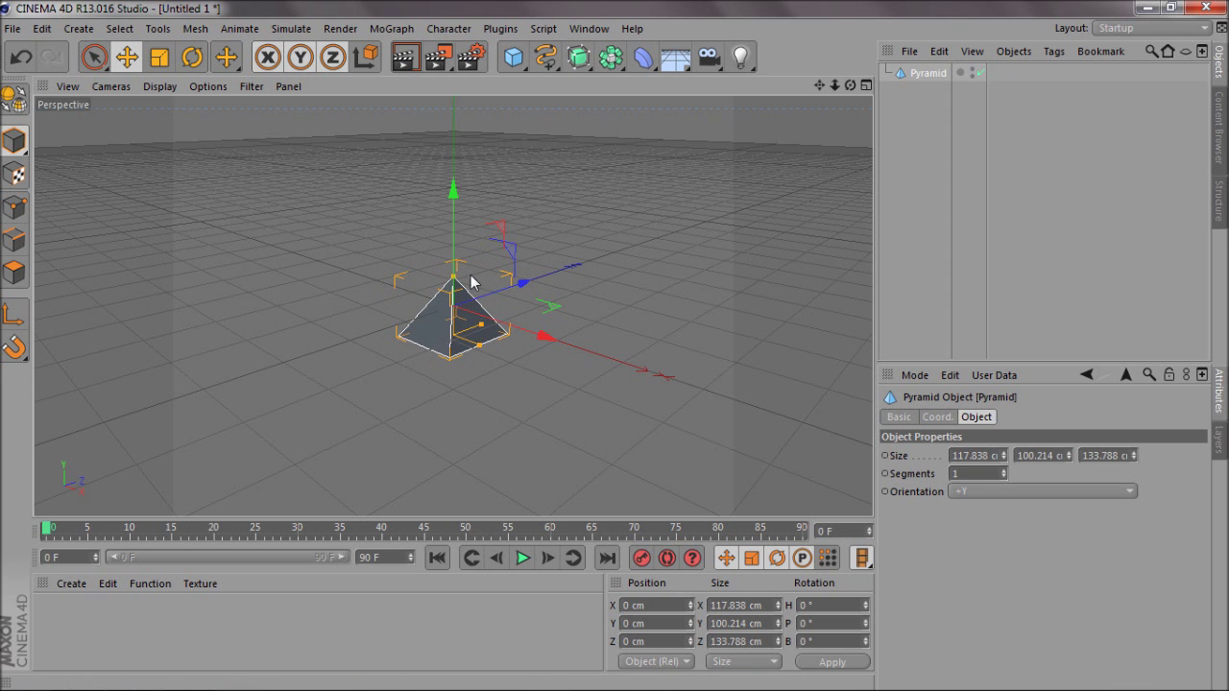
- Raise the pyramid to about 370 cm on Y and turn it upside down with a bank rotation of 180°
drag(850, 85, 819, 154)
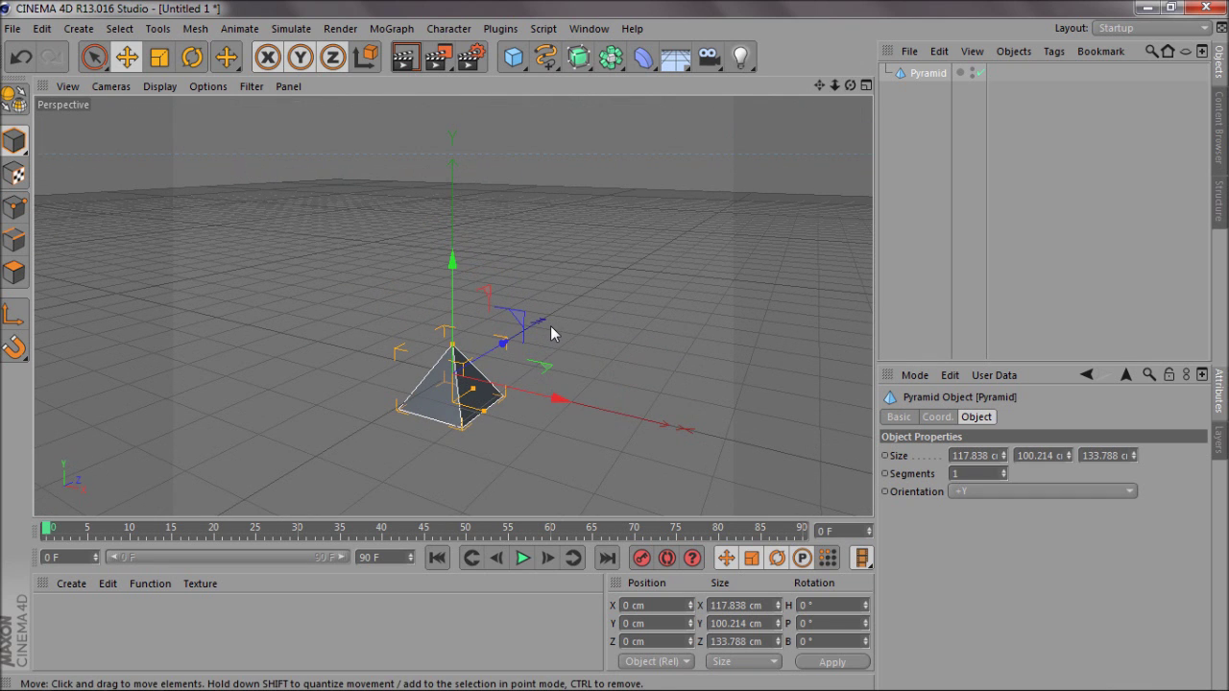
drag(455, 323, 615, 348)
click(193, 56)
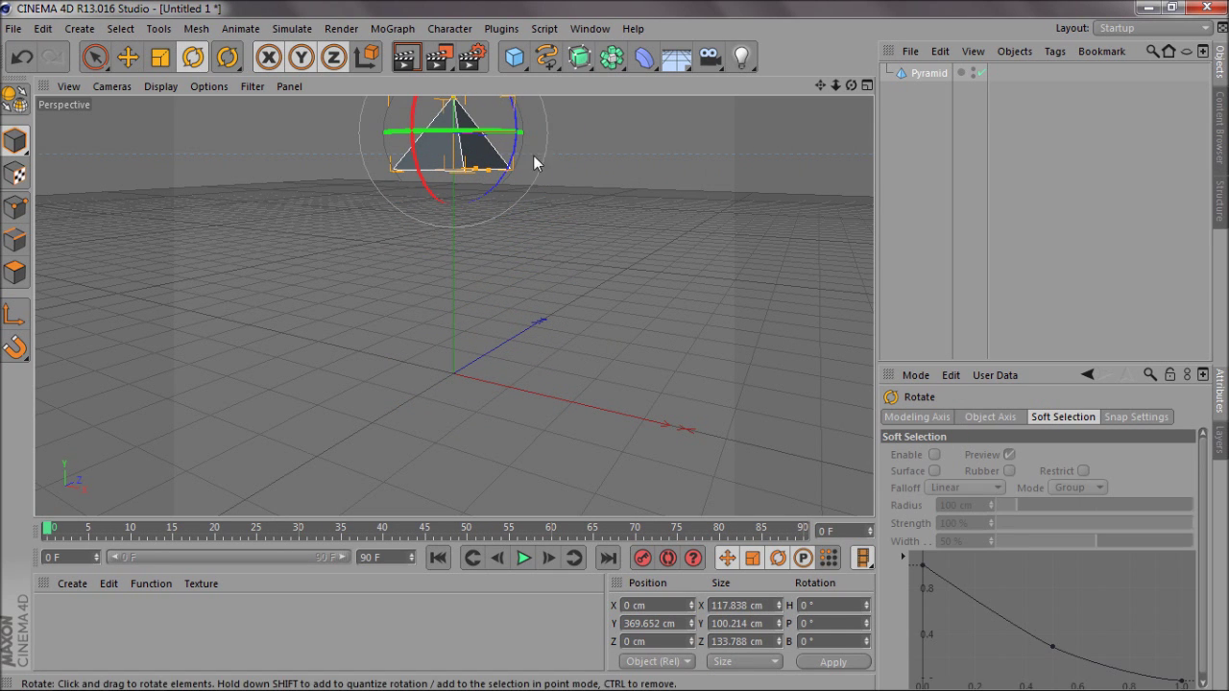
drag(523, 155, 452, 279)
drag(849, 646, 708, 644)
text(180)
click(822, 662)
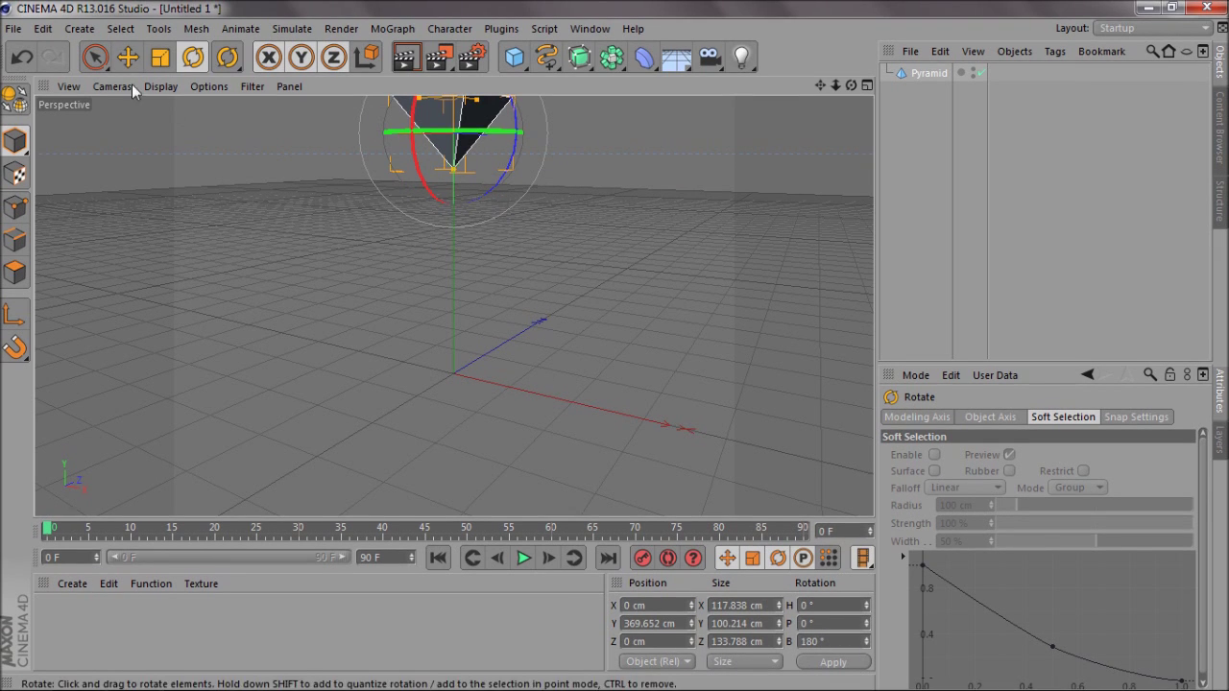
- Add a floor and a small sphere, placing the sphere above the floor directly beneath the pyramid's tip
click(128, 56)
drag(685, 82, 737, 83)
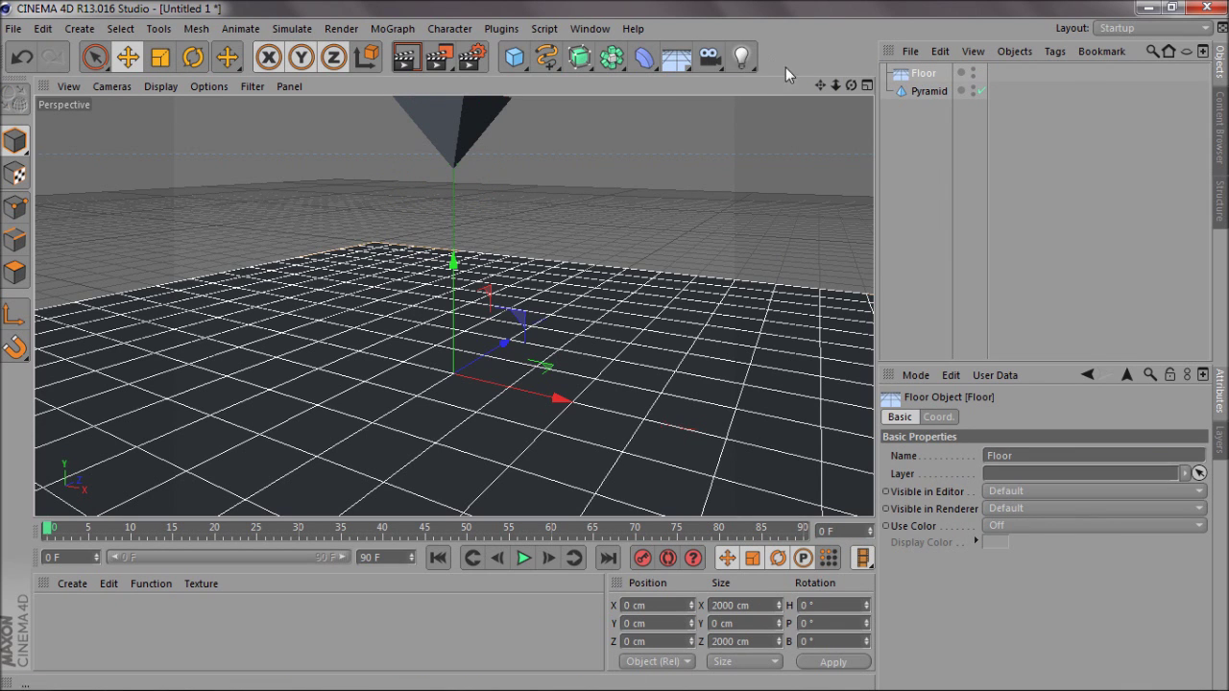
drag(515, 57, 828, 109)
drag(1020, 456, 1020, 456)
drag(455, 335, 467, 223)
click(951, 205)
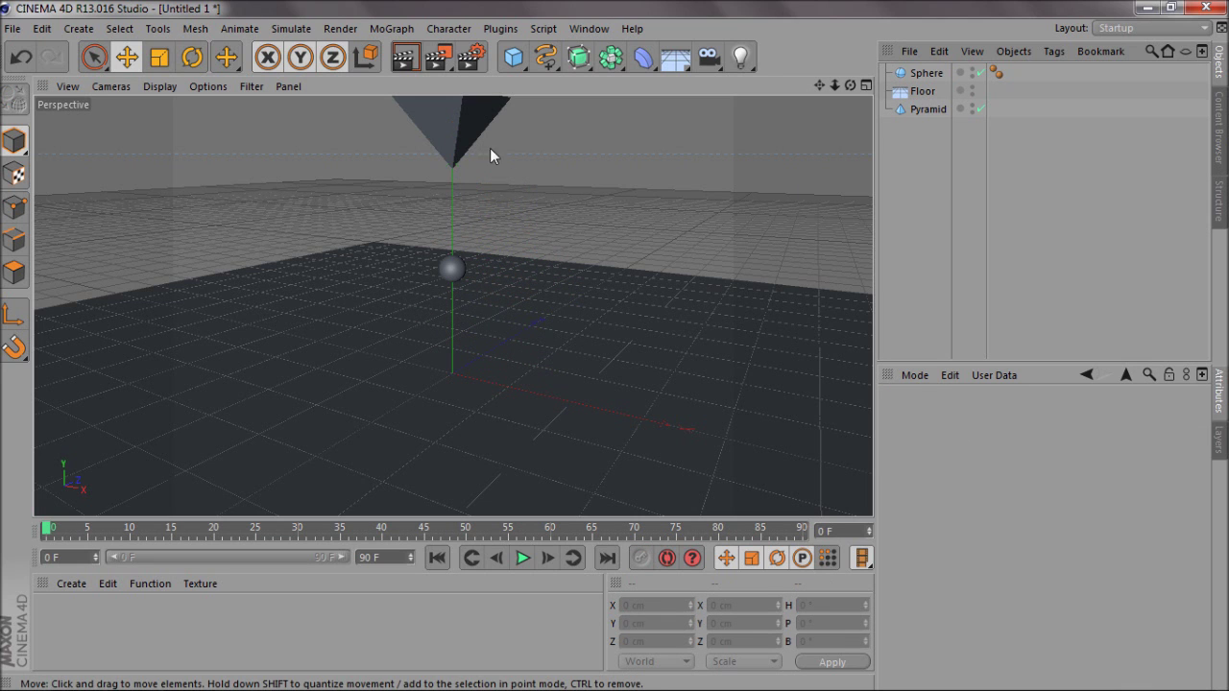
- In the Front view, draw a linear spline about 126 cm long from the pyramid's tip down to the top of the sphere
middle_click(467, 144)
middle_click(580, 375)
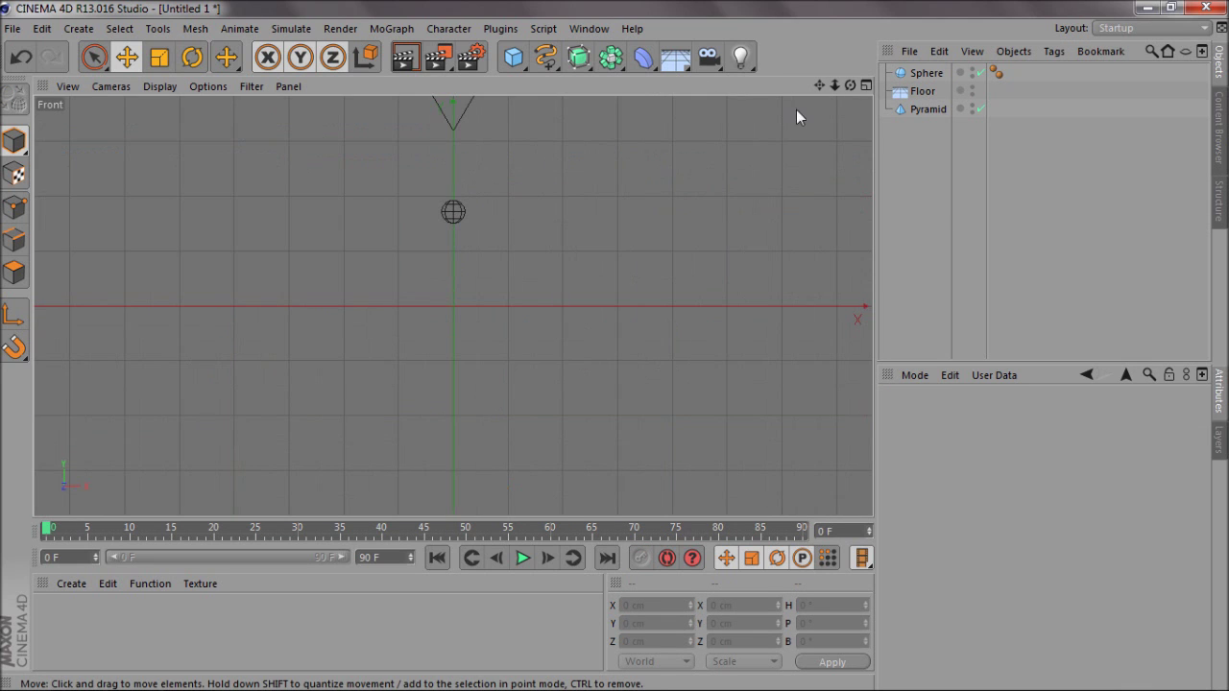
alt+middle_drag(614, 345, 609, 381)
scroll(585, 214, up, 2)
alt+middle_drag(513, 252, 435, 295)
scroll(344, 361, up, 3)
scroll(344, 365, up, 5)
click(545, 57)
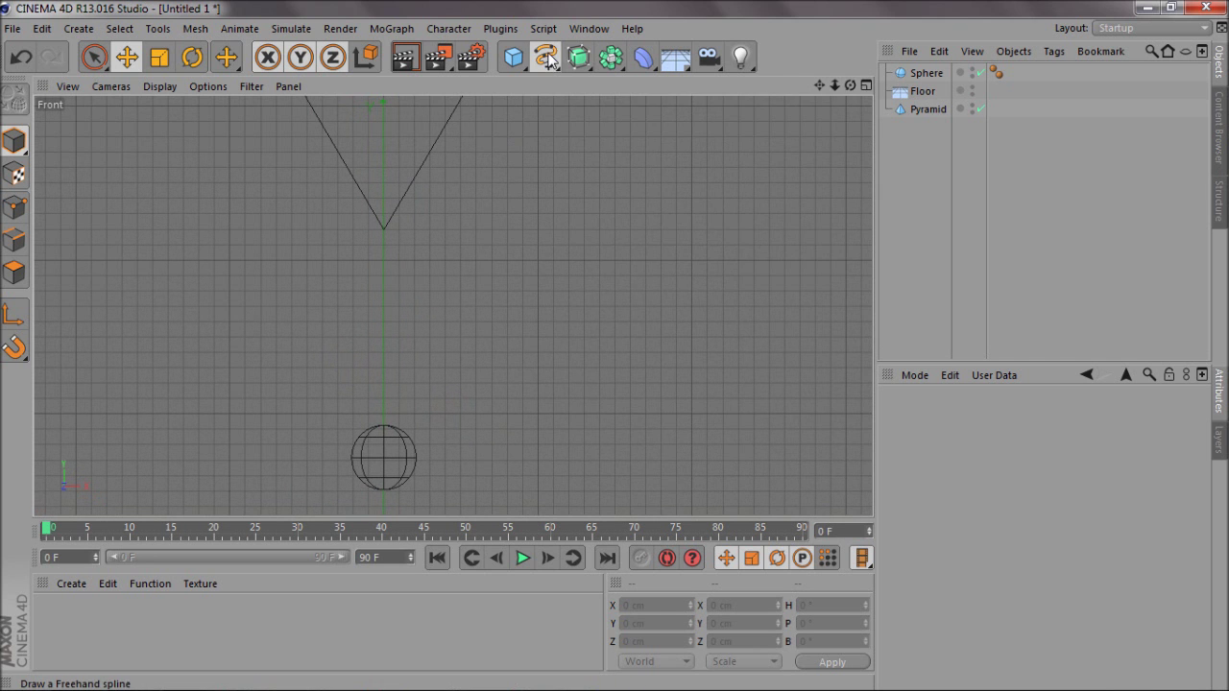
click(596, 104)
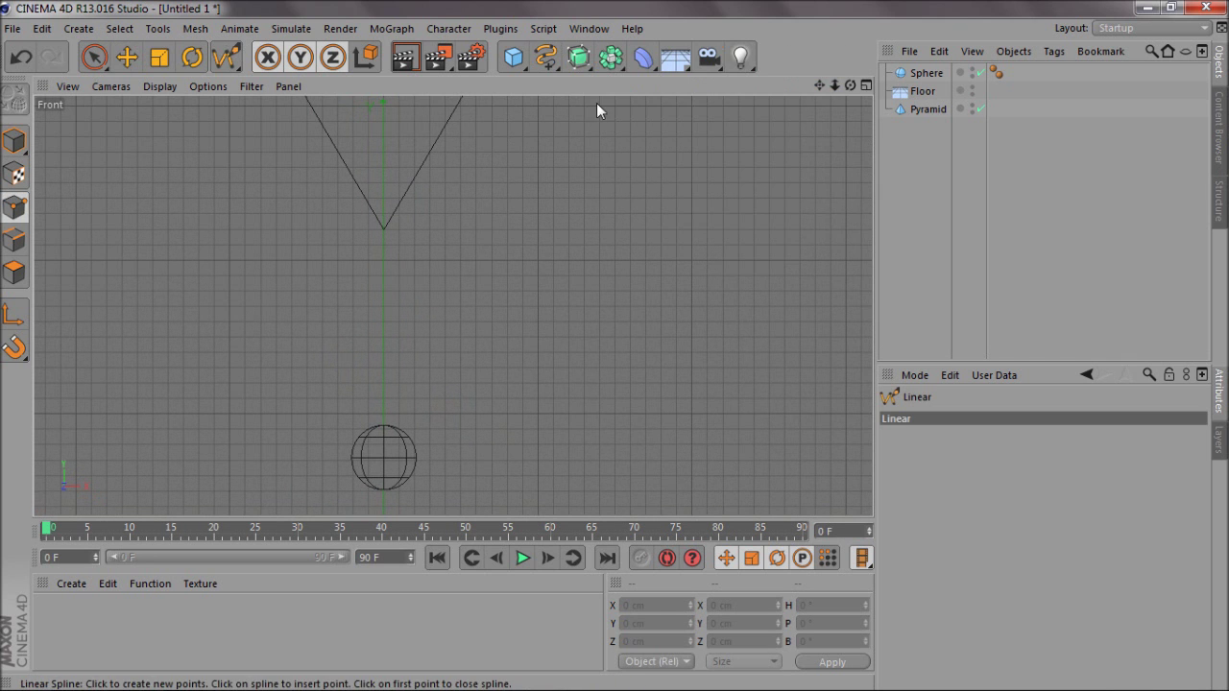
click(384, 230)
click(384, 425)
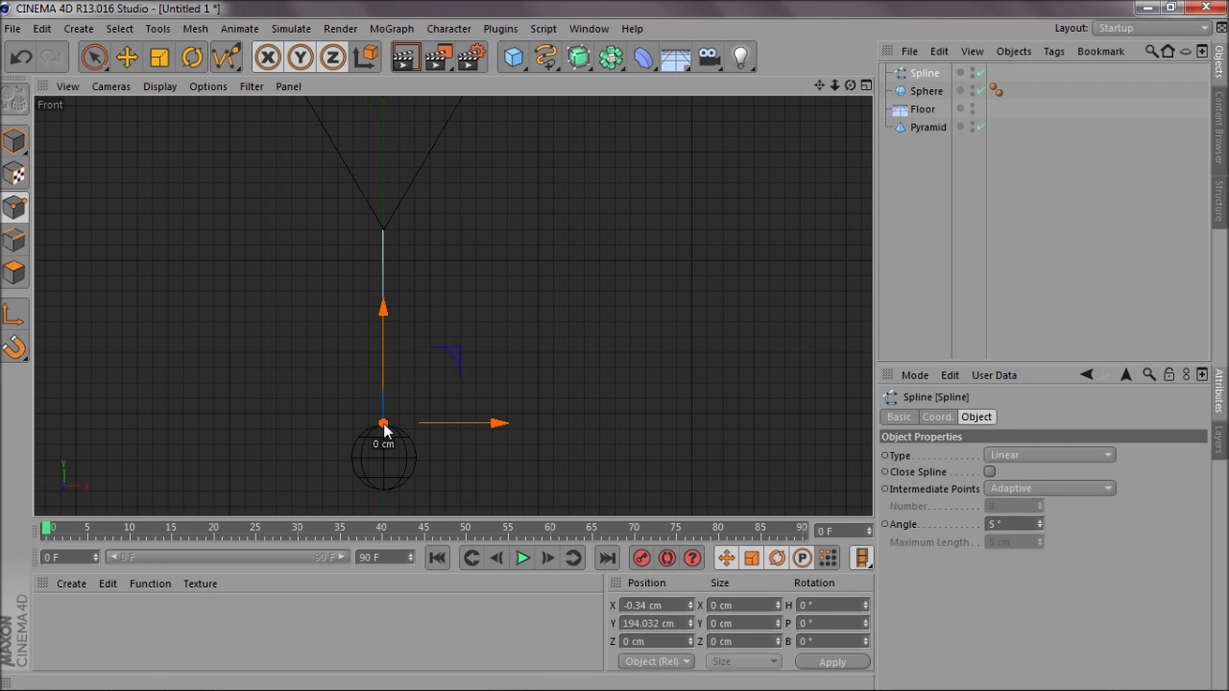
click(128, 58)
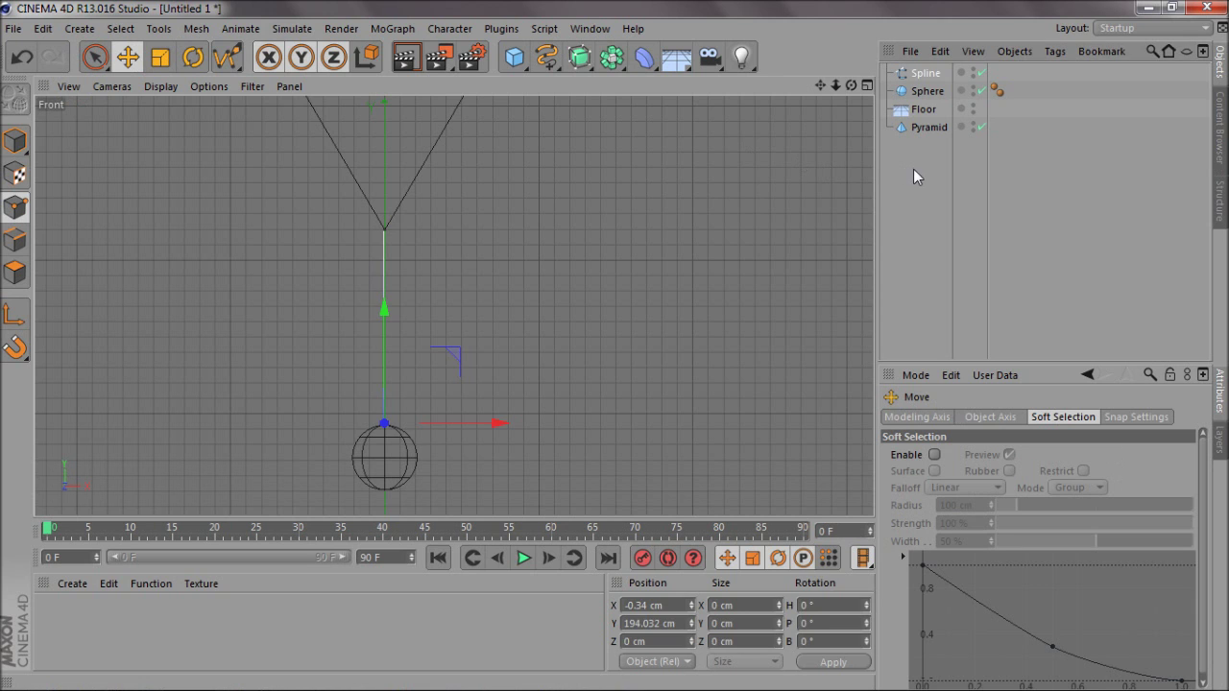
click(914, 169)
- Return to the perspective view, move the sphere below the pyramid in the object list and select the spline
middle_click(374, 237)
middle_click(374, 237)
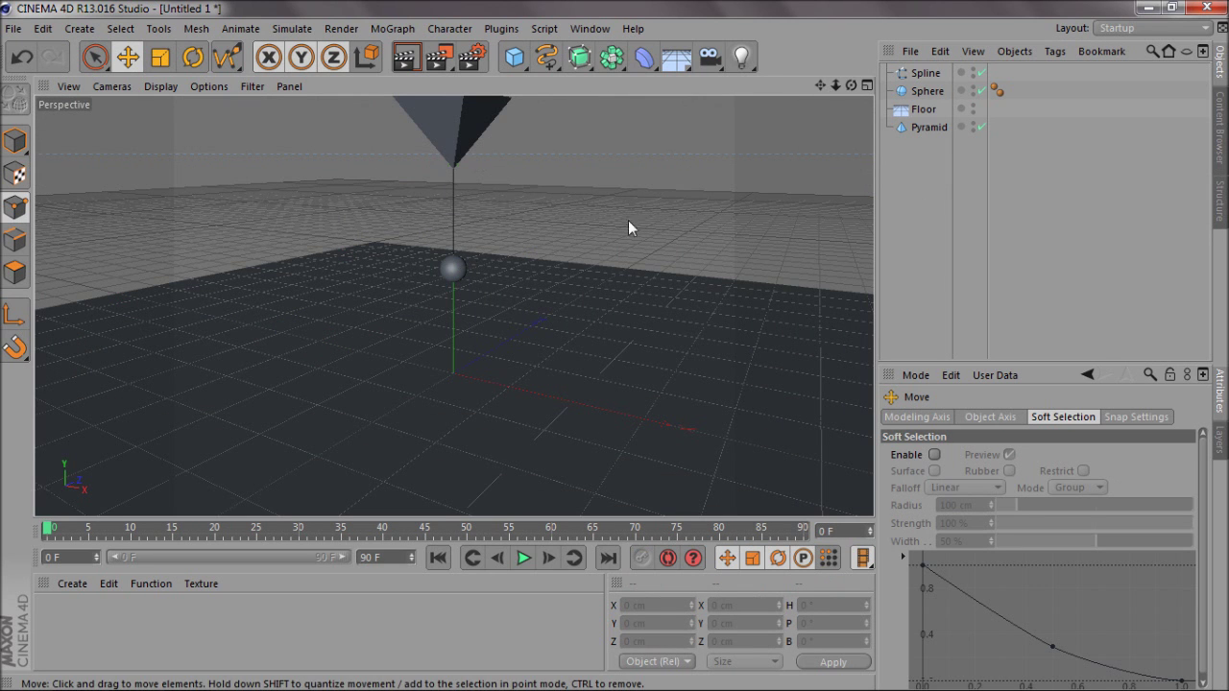
drag(837, 85, 615, 353)
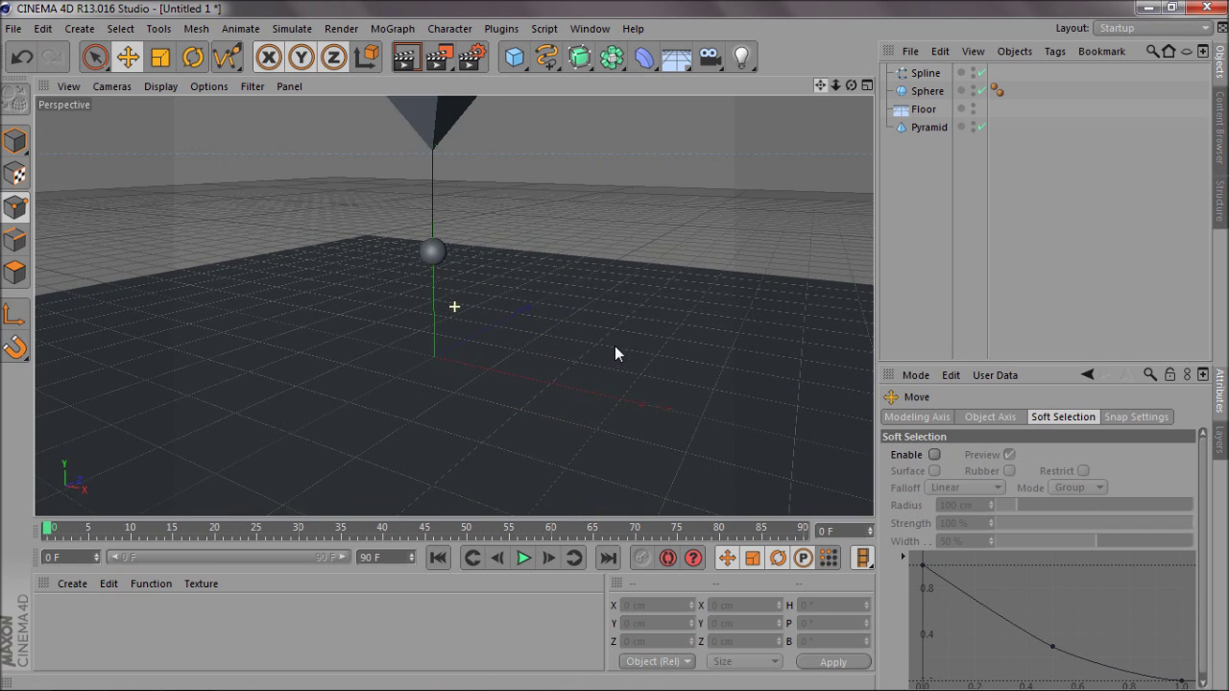
drag(850, 86, 615, 346)
drag(820, 85, 615, 346)
drag(822, 86, 615, 345)
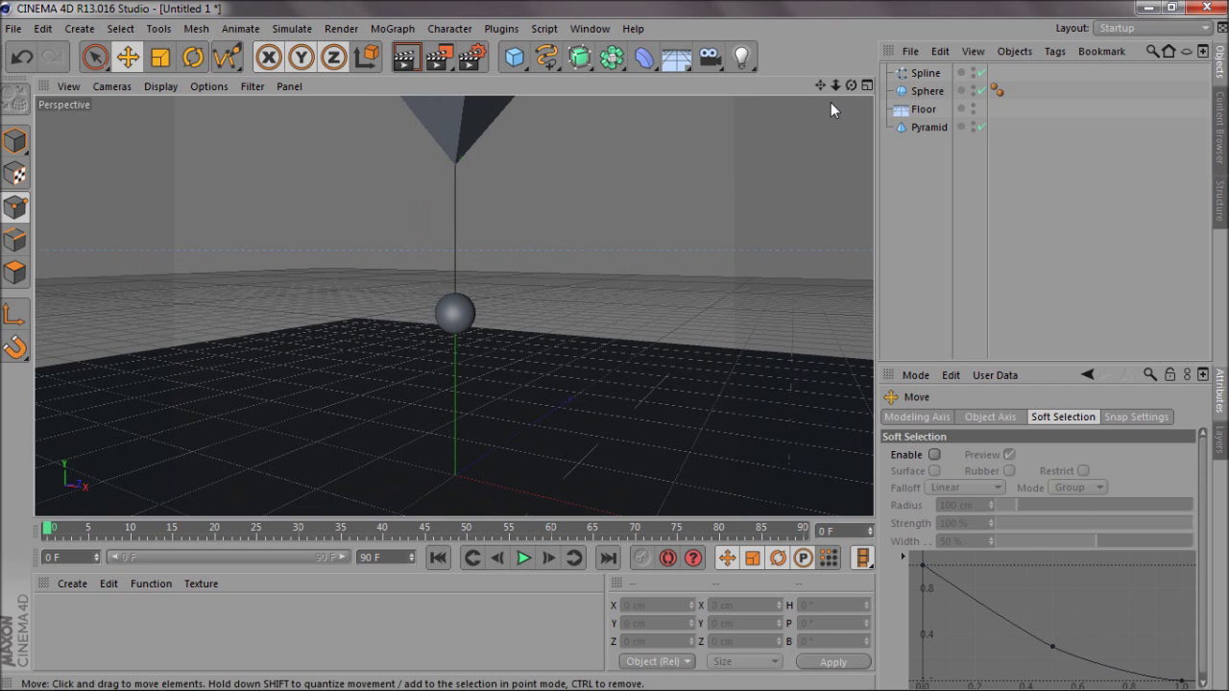
drag(927, 91, 935, 145)
click(924, 92)
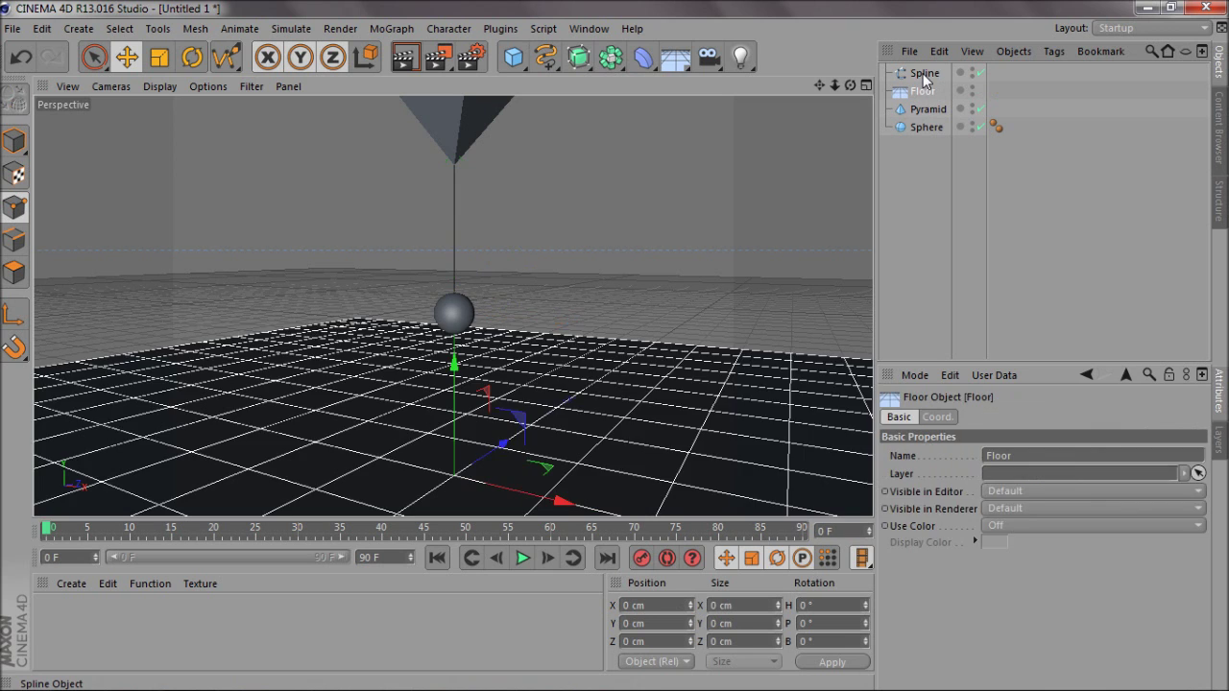
click(924, 75)
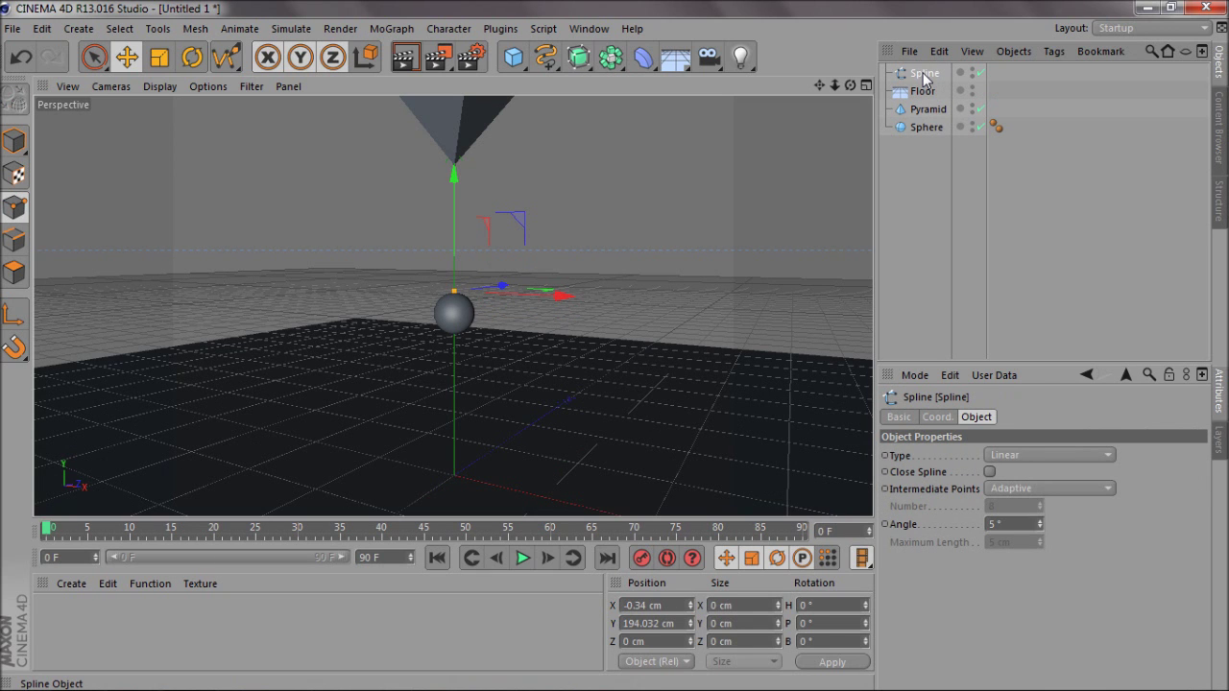
right_click(921, 77)
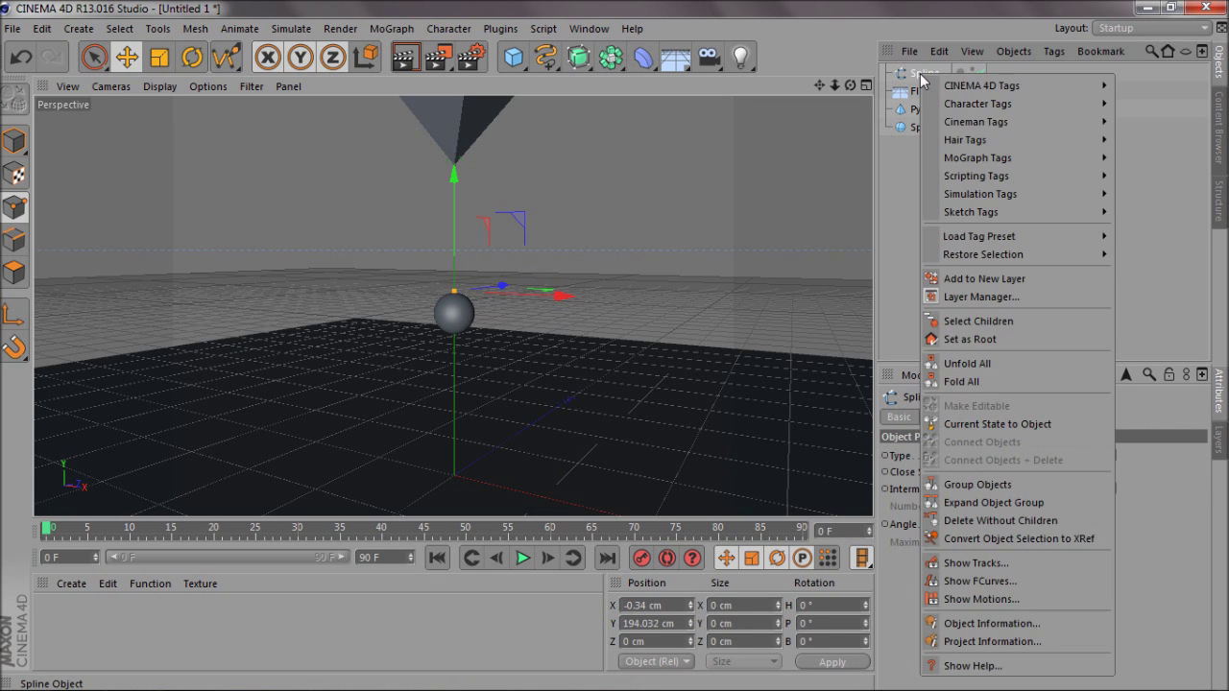
mouse_move(969, 140)
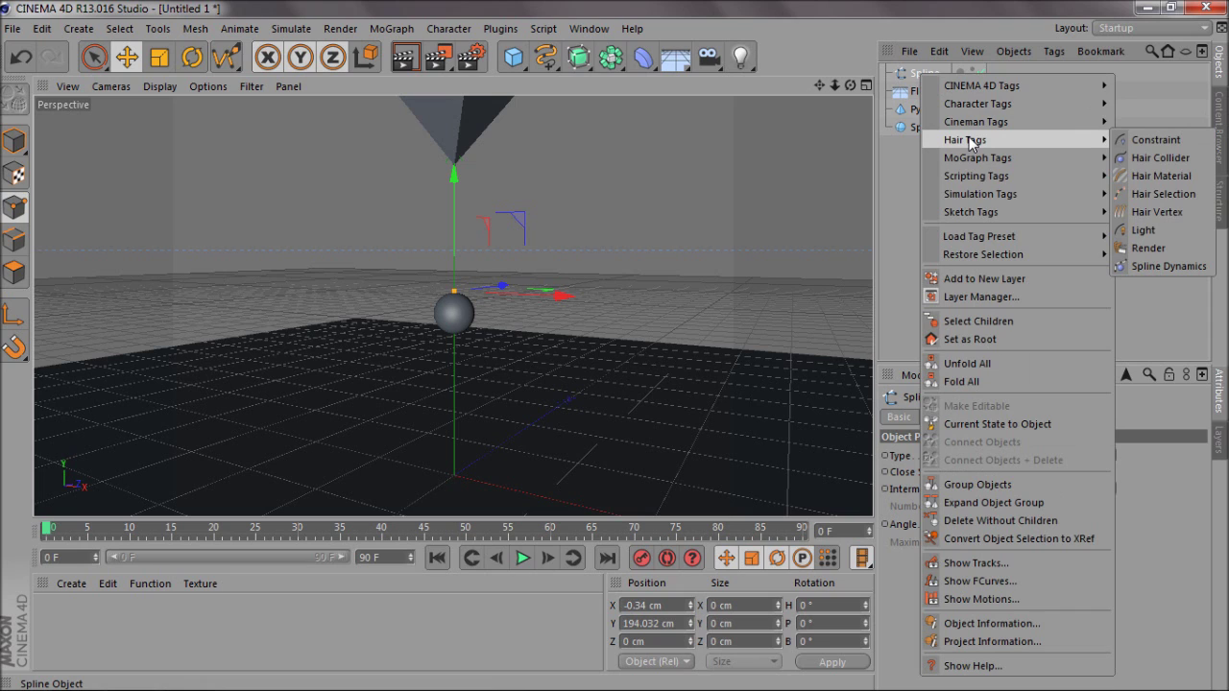
click(1133, 143)
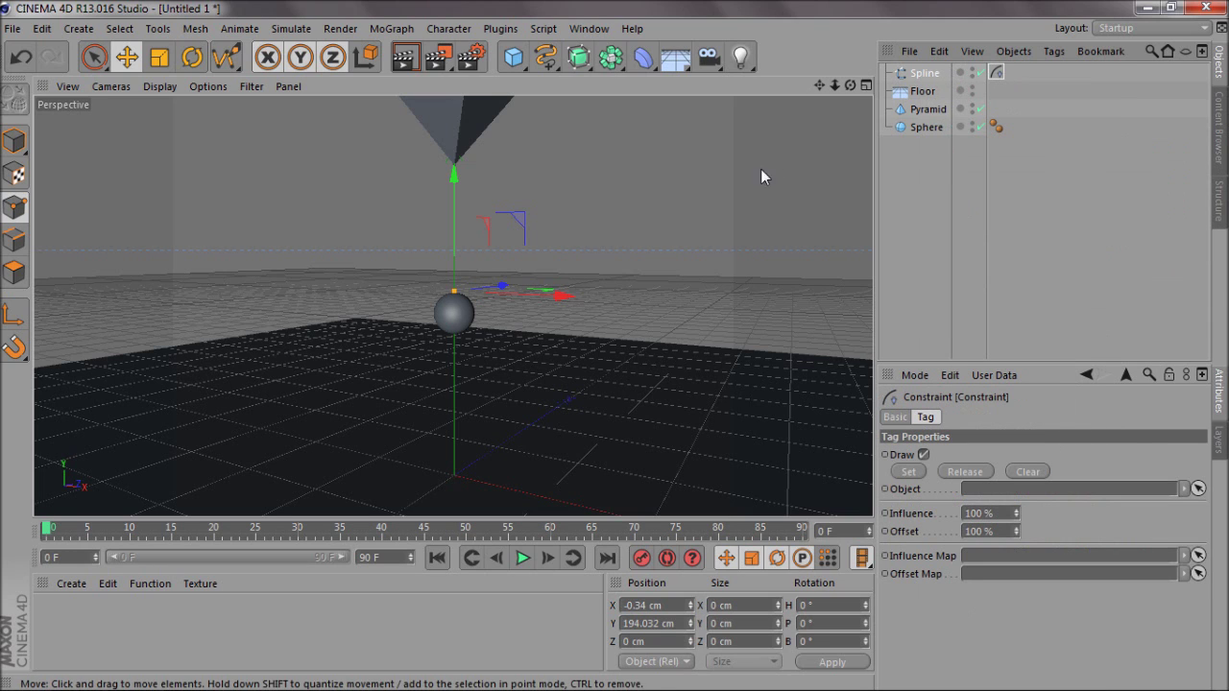
key(Delete)
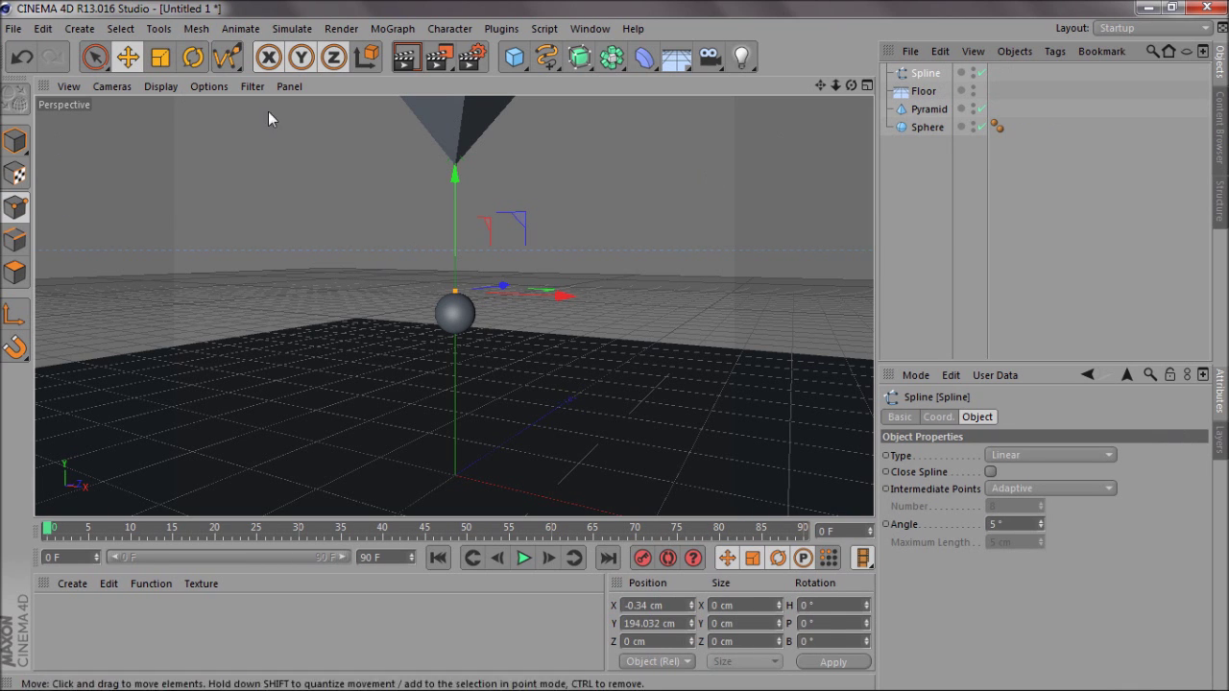
- Subdivide the whole spline once in model mode and switch to editing its points
click(27, 137)
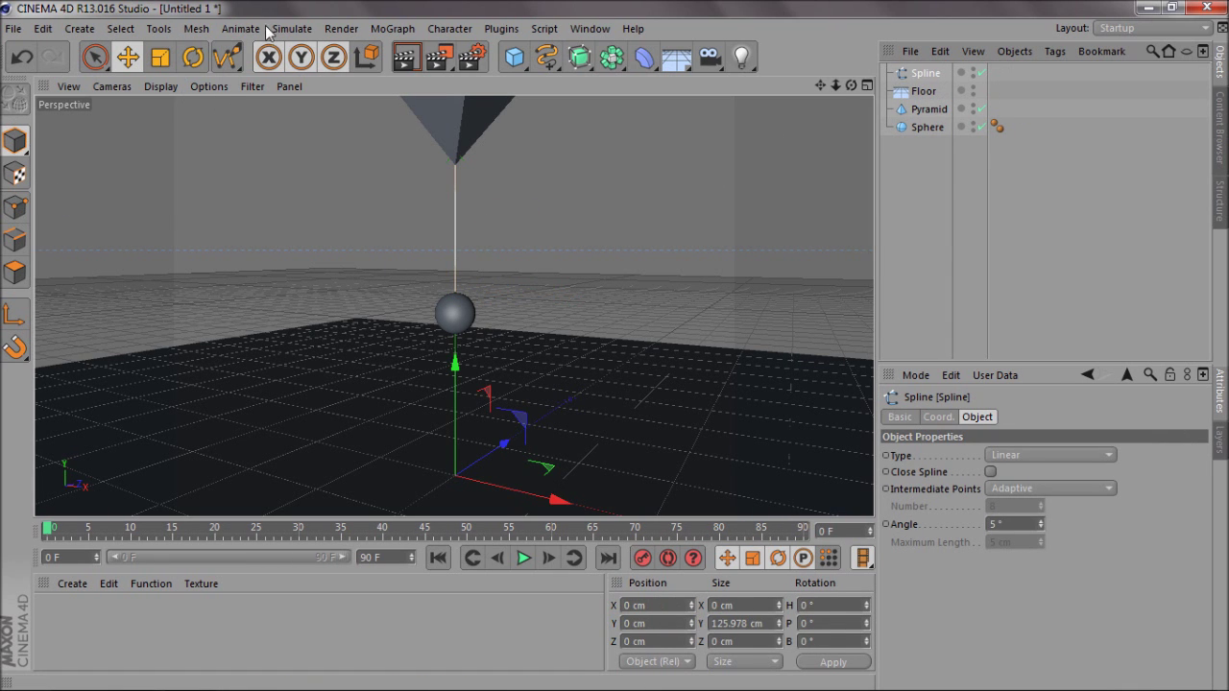
click(202, 31)
mouse_move(223, 85)
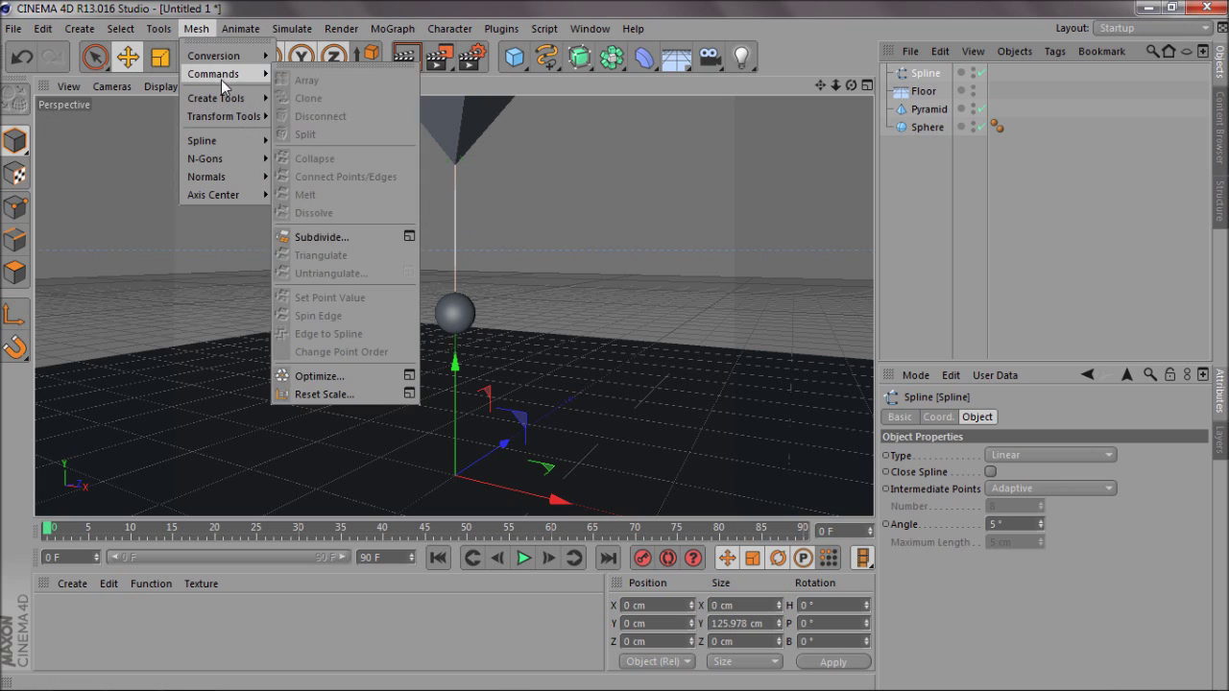
click(323, 236)
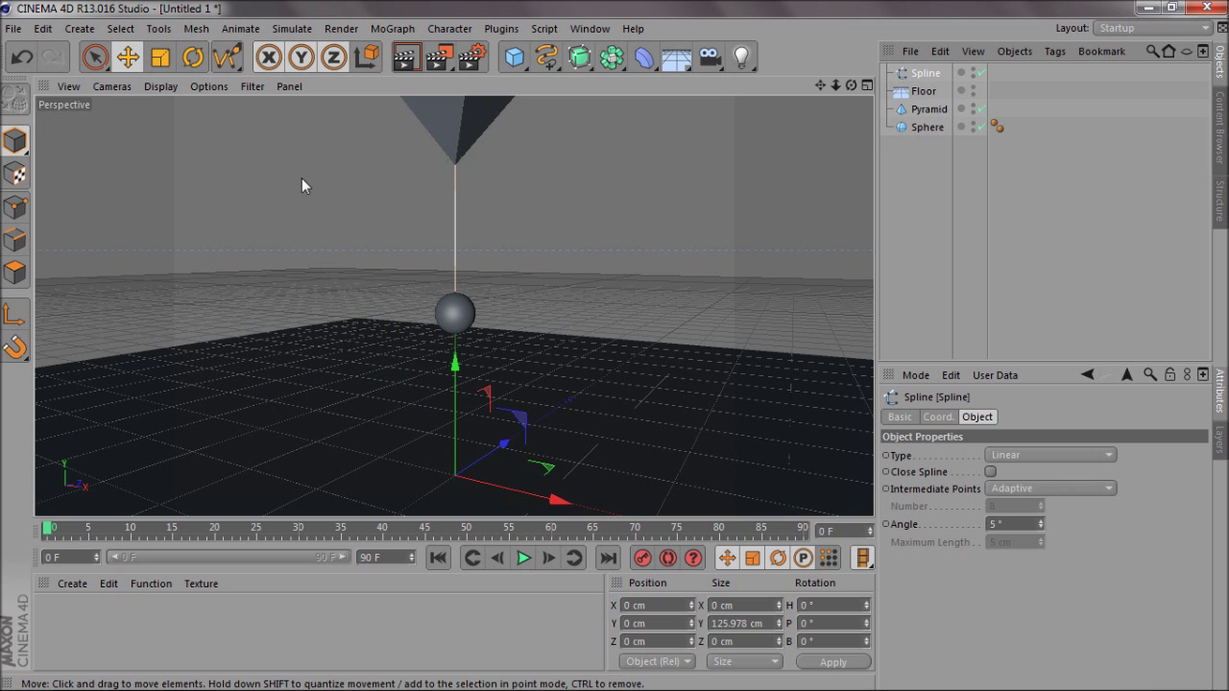
click(15, 207)
click(455, 229)
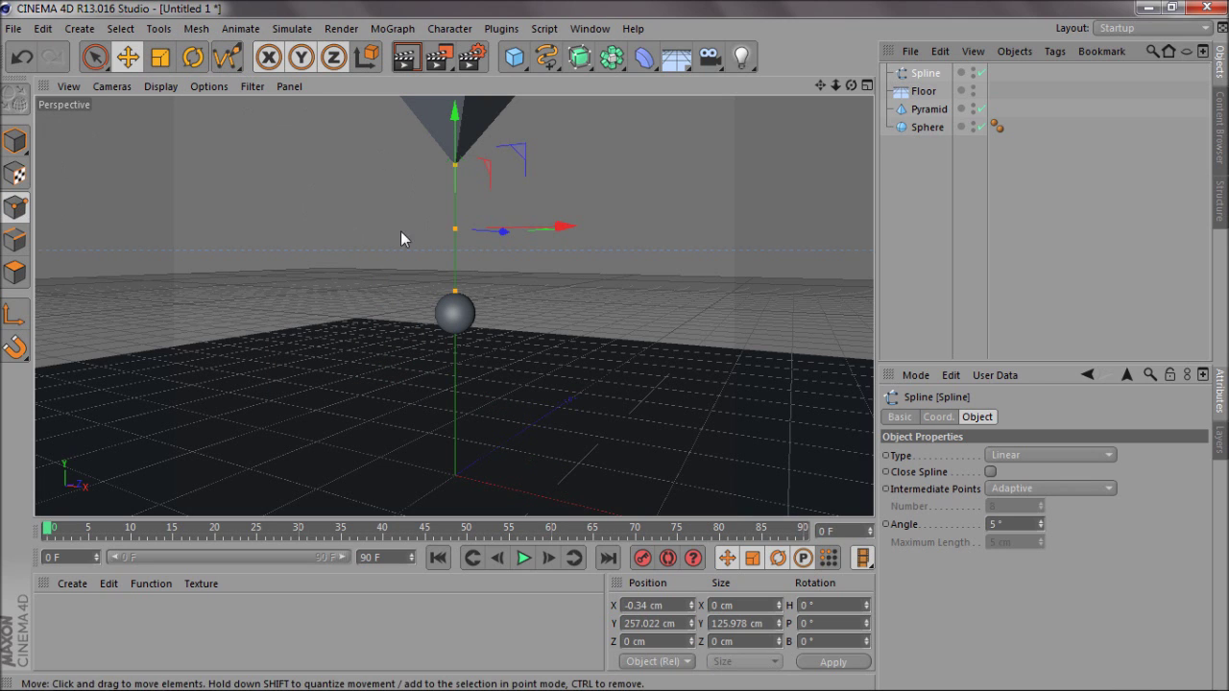
- Subdivide the spline three more times to spread evenly spaced points along its length
click(195, 28)
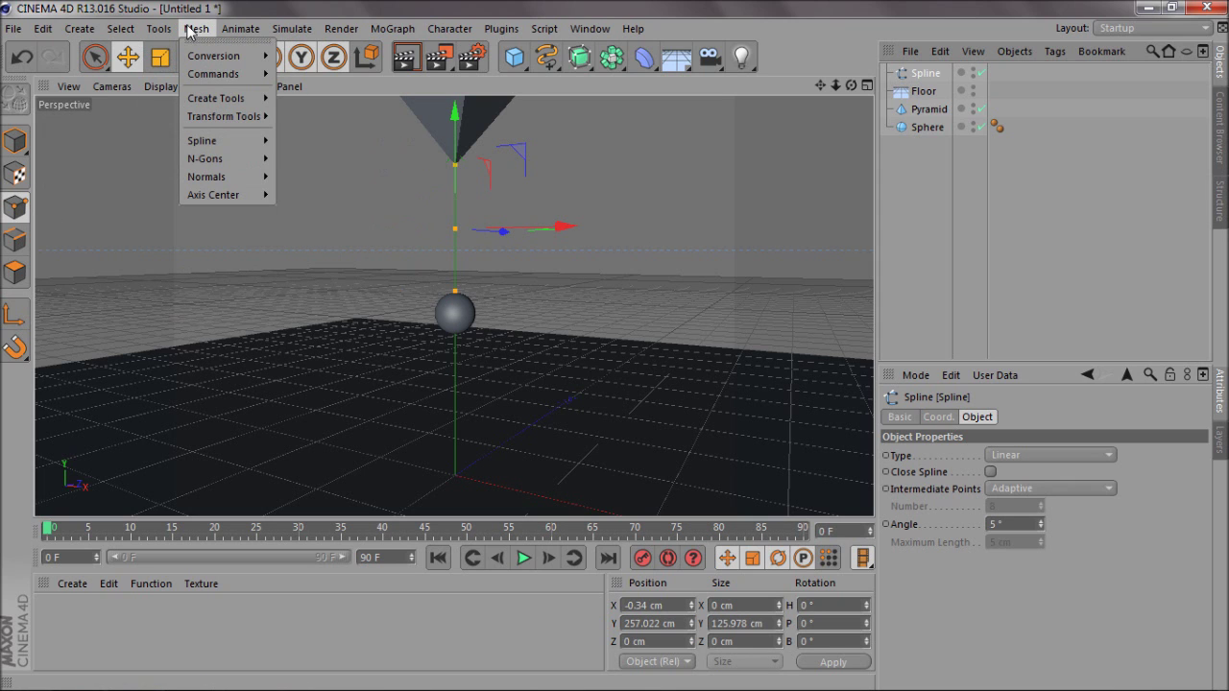
mouse_move(221, 74)
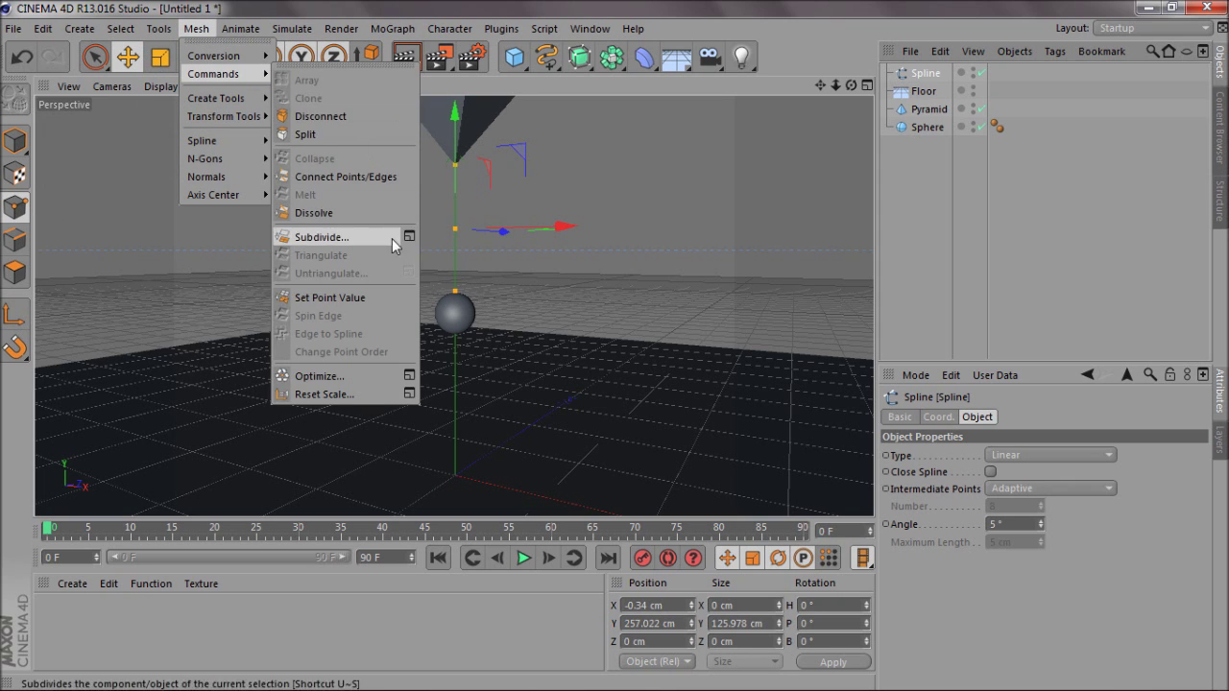
click(344, 239)
click(158, 28)
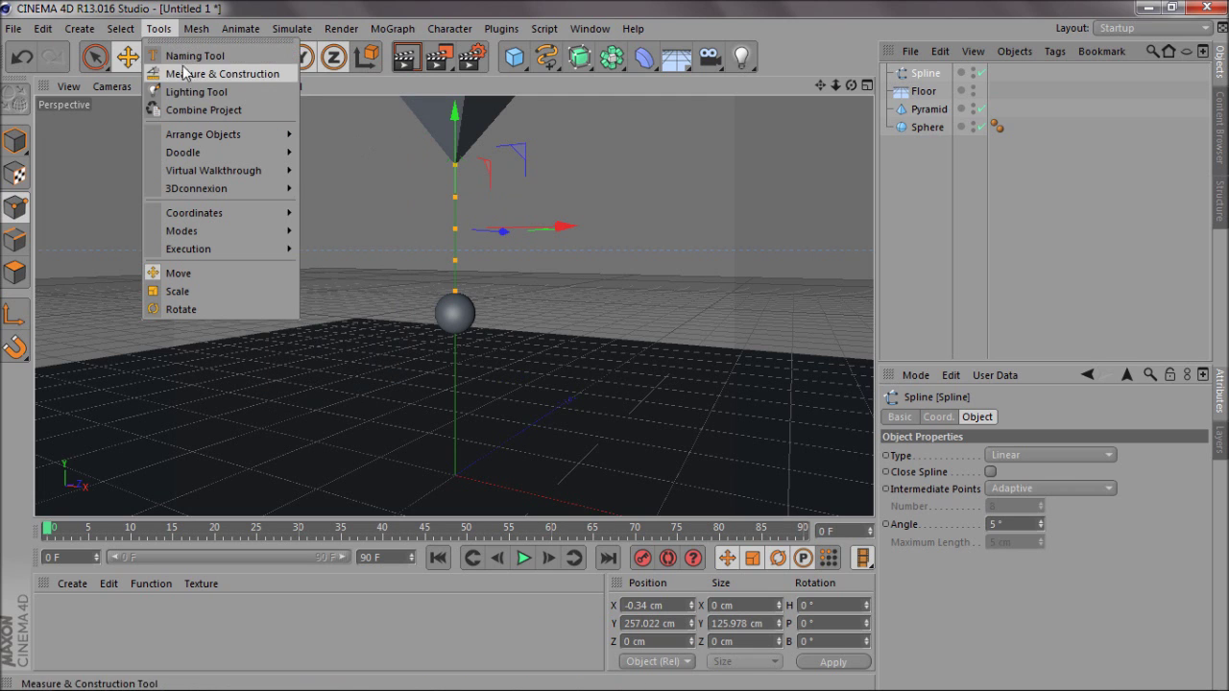
mouse_move(220, 74)
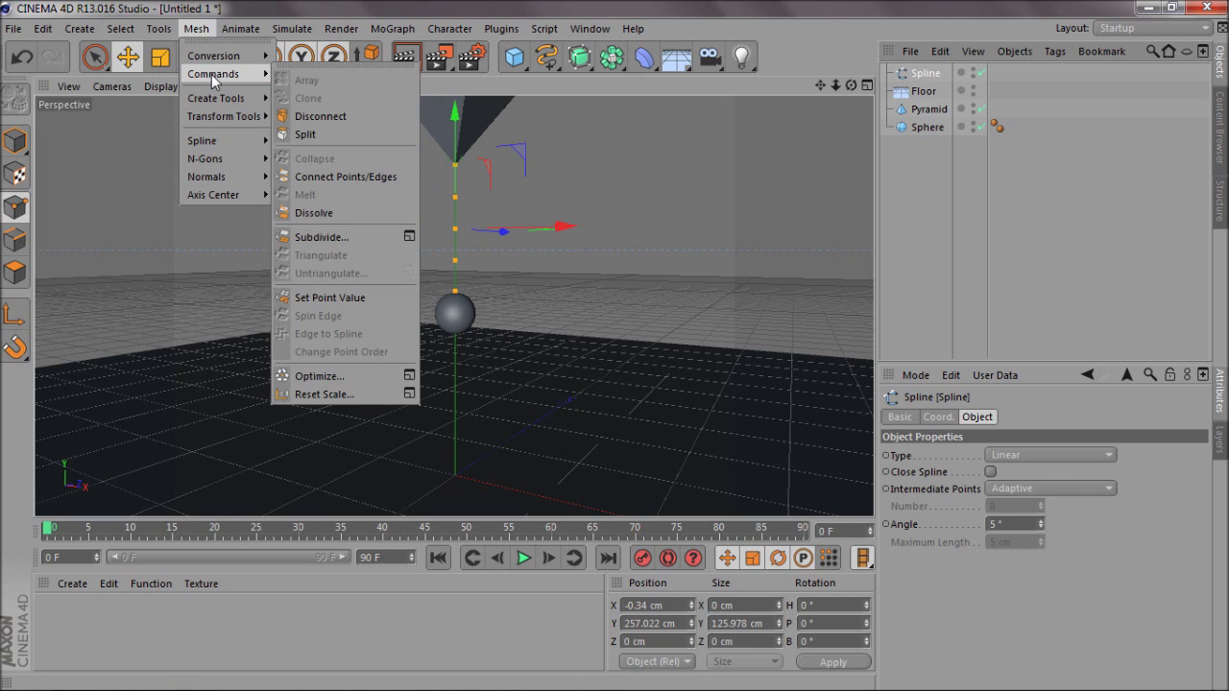
click(341, 239)
click(196, 28)
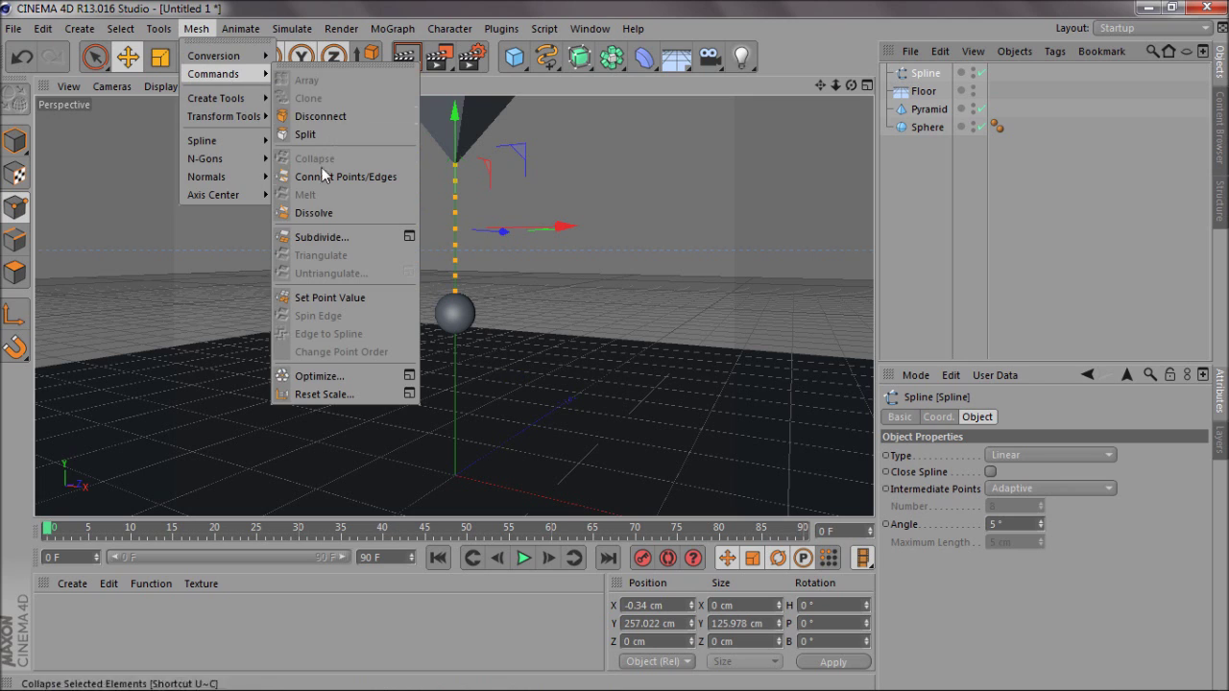
click(343, 239)
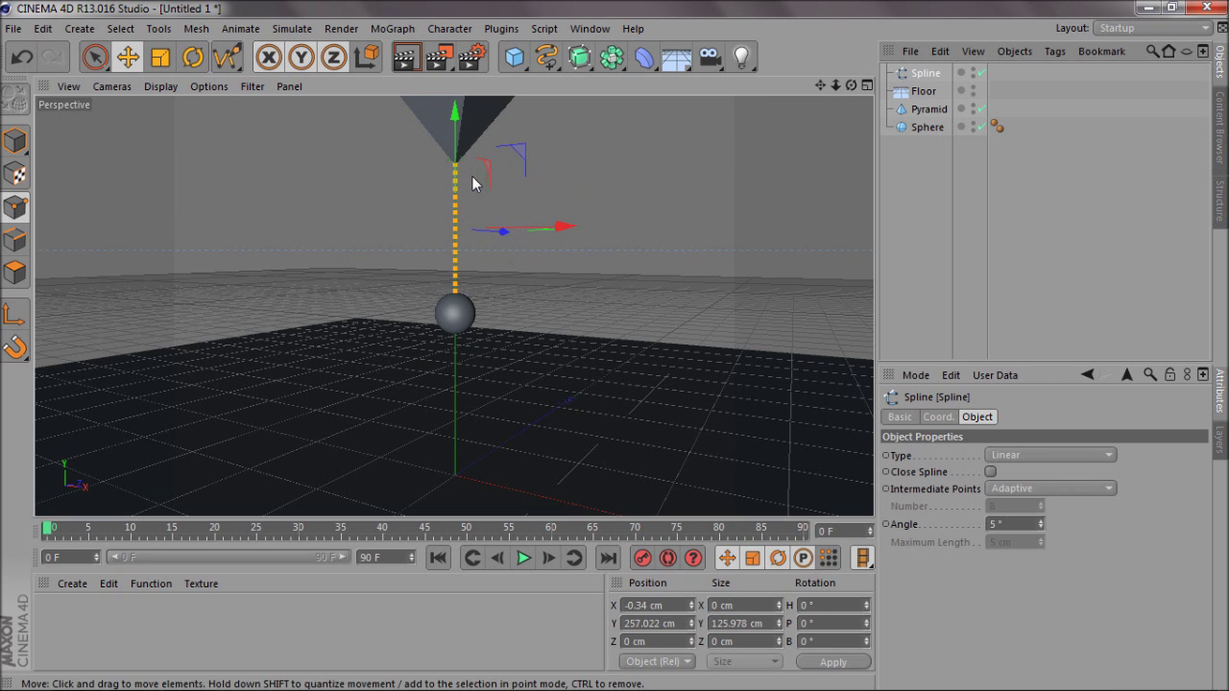
- Select only the spline's topmost point at the pyramid's tip
drag(822, 86, 614, 345)
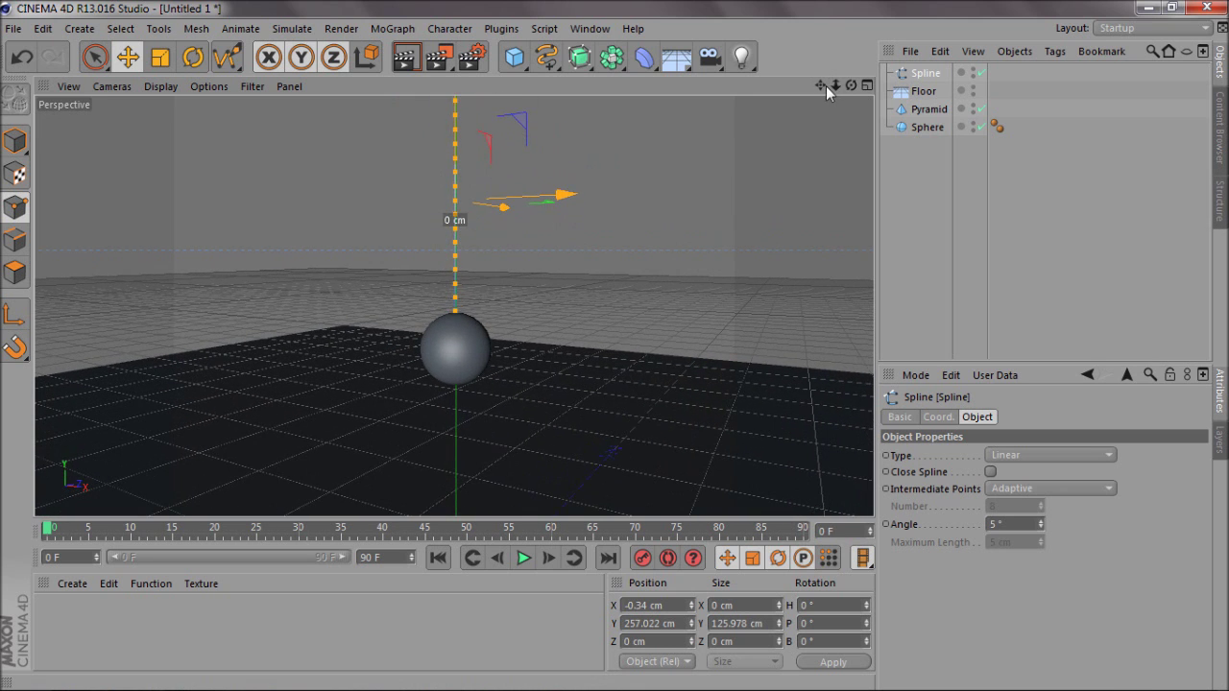
drag(823, 85, 614, 346)
scroll(501, 158, up, 2)
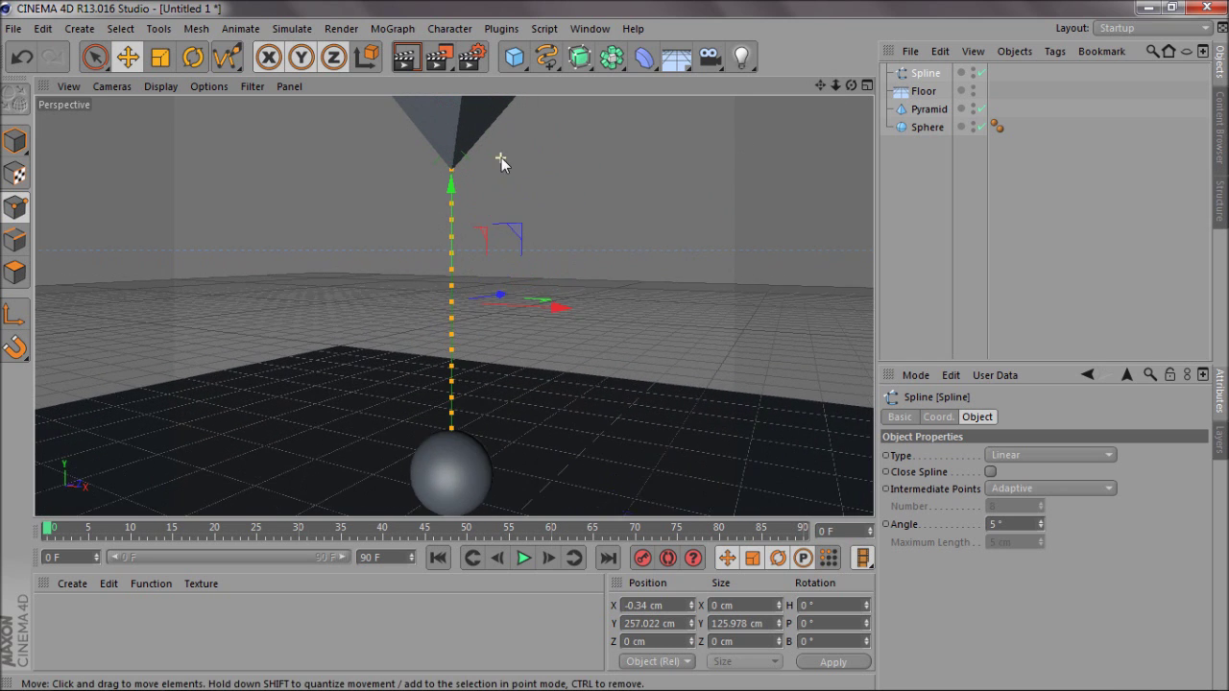
click(445, 173)
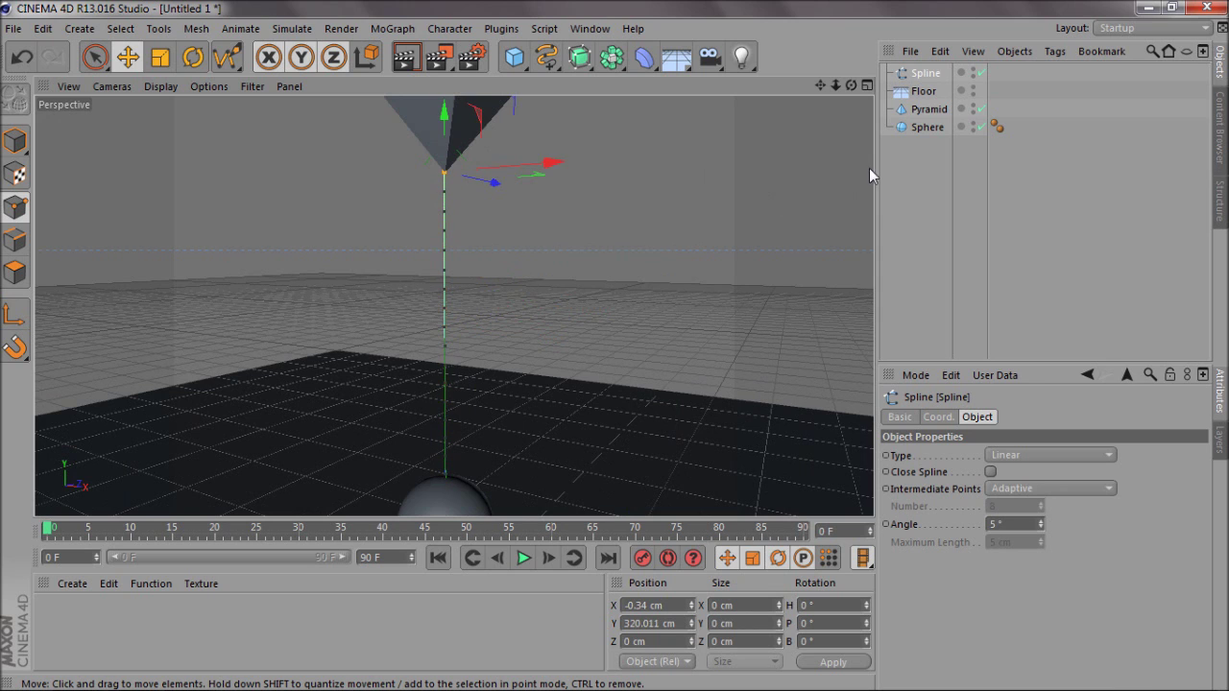
- Add a Hair Constraint tag to the spline and attach its selected top point to the Pyramid object
right_click(917, 79)
click(1136, 141)
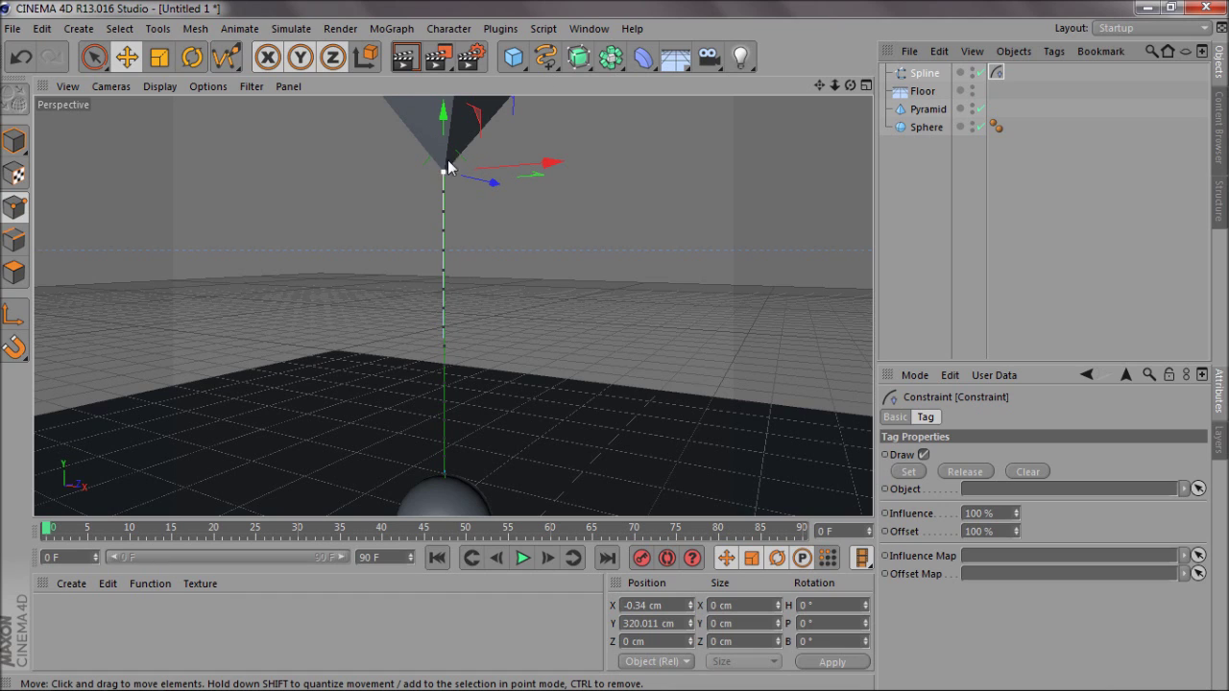
drag(922, 115, 1015, 496)
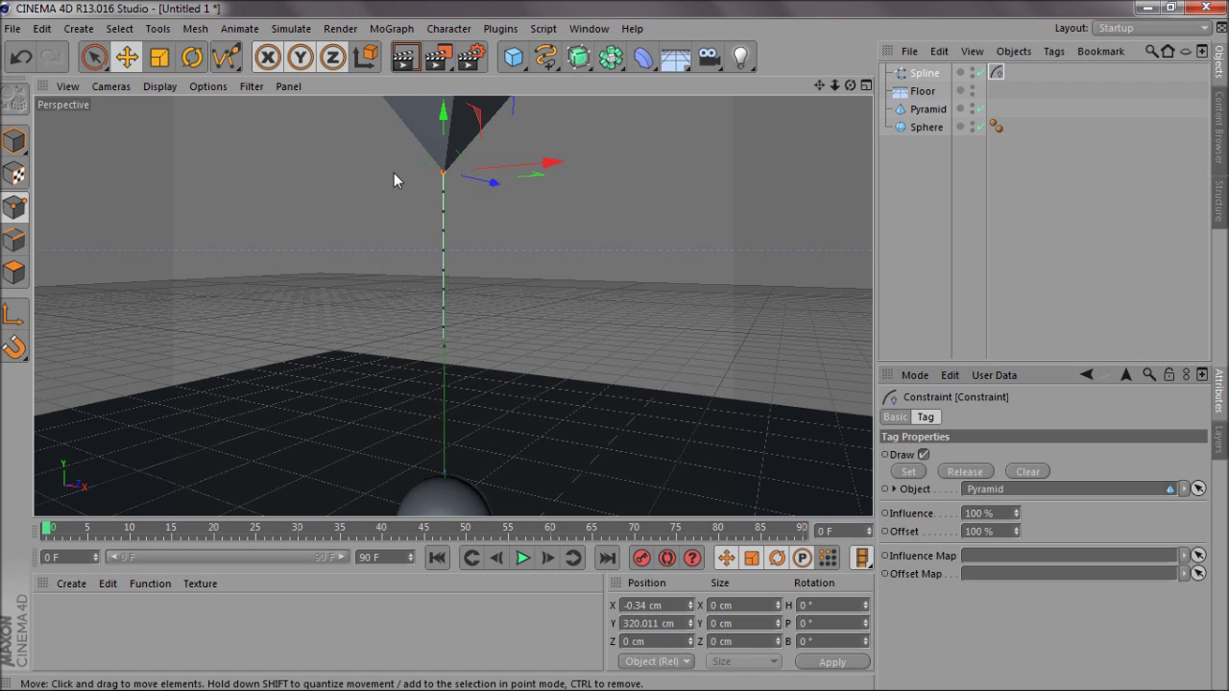
click(918, 238)
- Select the spline's lowest point where it meets the top of the sphere
mouse_move(819, 83)
mouse_down()
mouse_move(614, 348)
mouse_move(819, 83)
mouse_up()
click(914, 77)
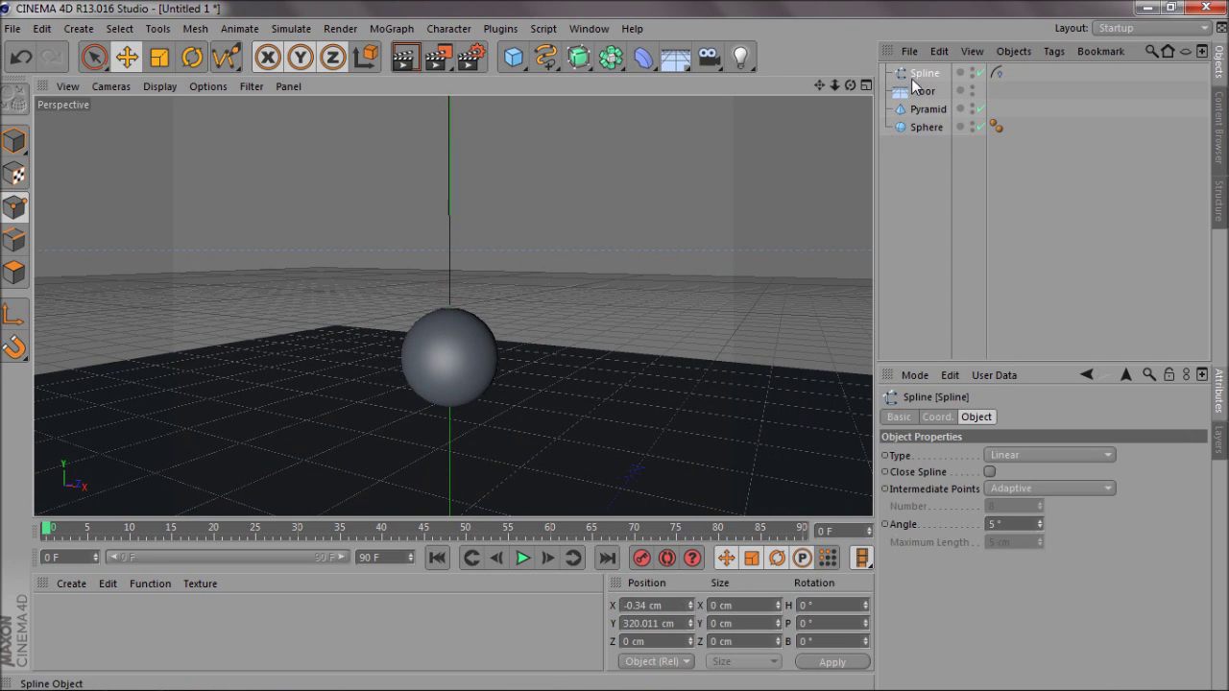
drag(451, 303, 457, 356)
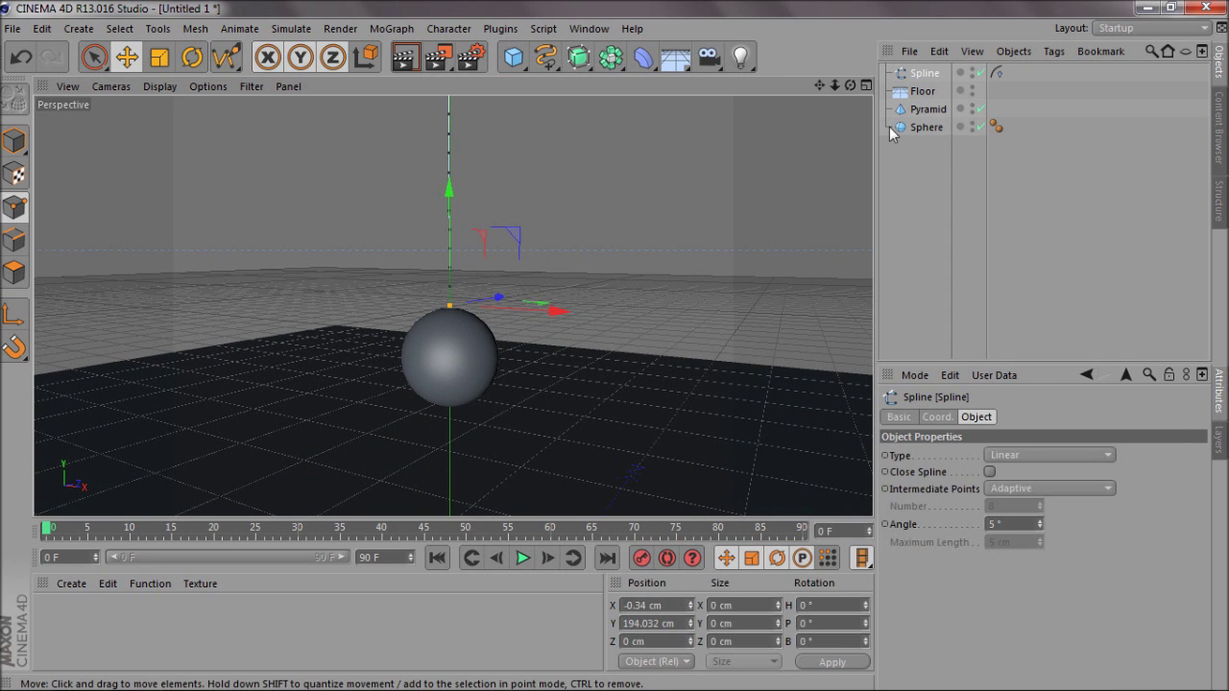
- Add a second Hair Constraint tag to the spline and attach the selected bottom point to the Sphere object
right_click(912, 73)
mouse_move(974, 131)
click(1178, 140)
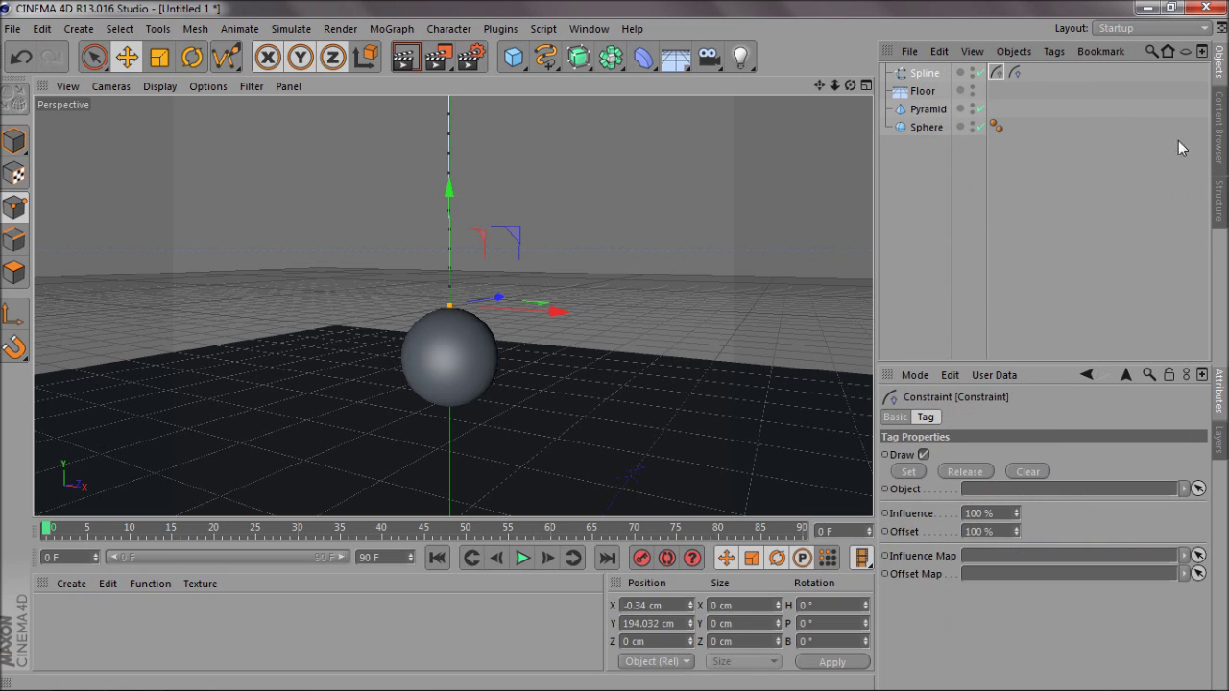
click(939, 131)
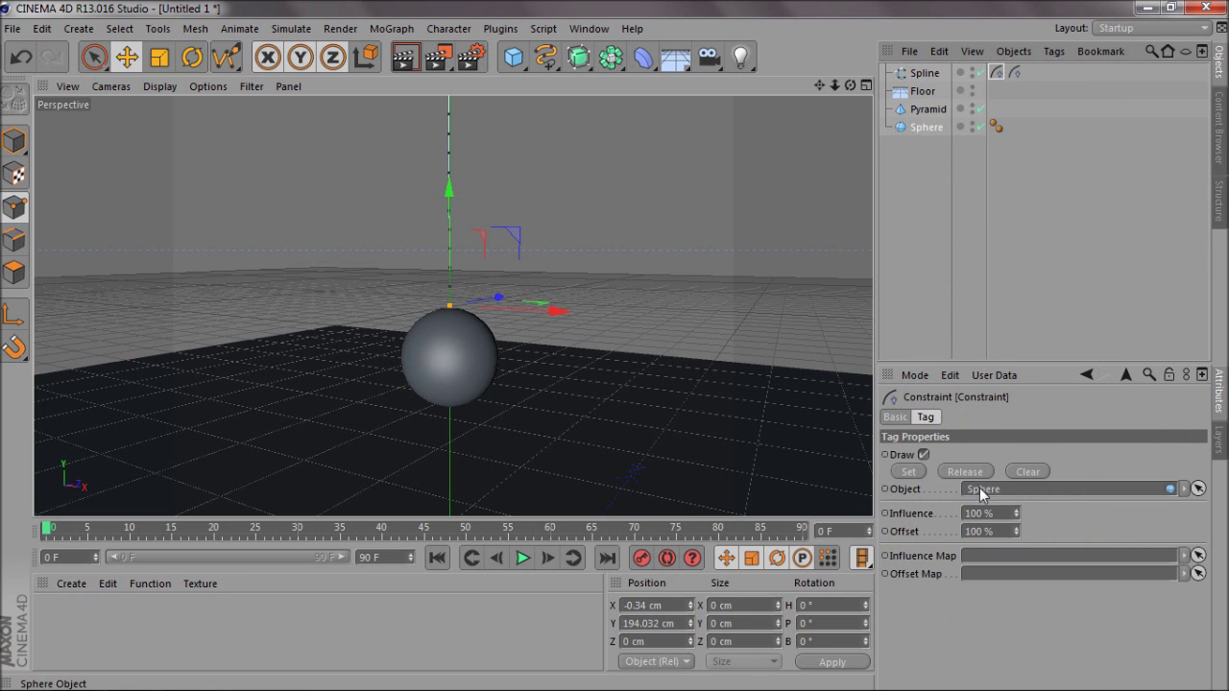
drag(979, 488, 980, 489)
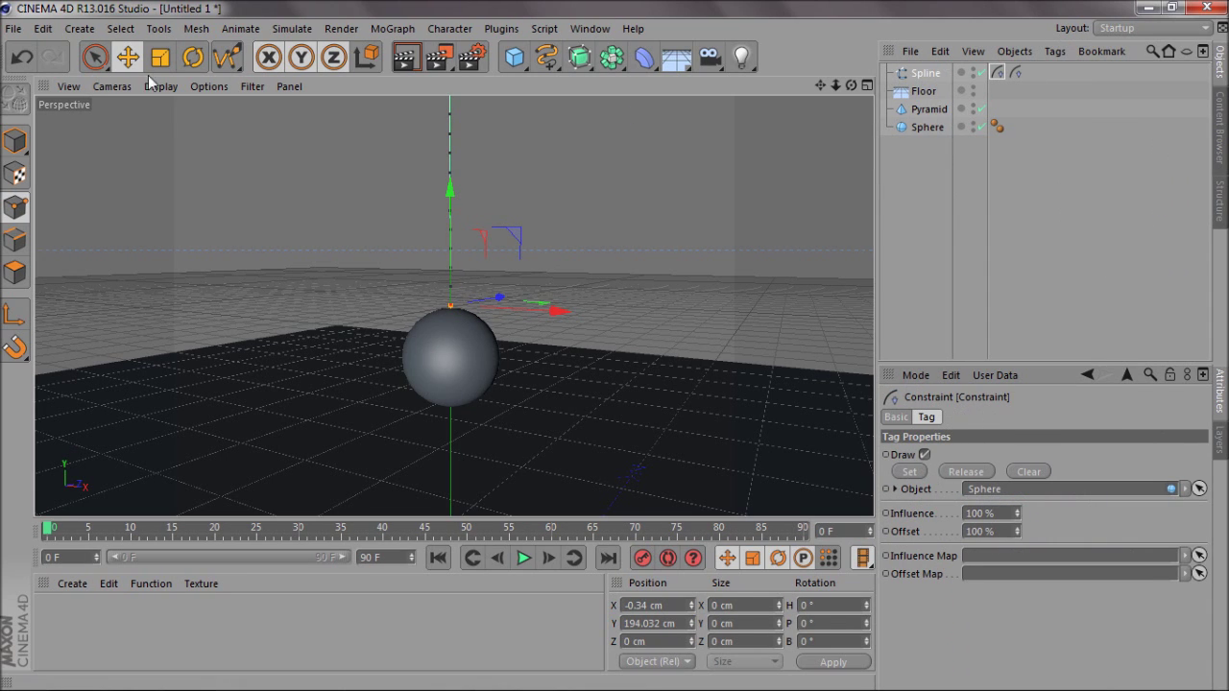
click(128, 56)
click(897, 226)
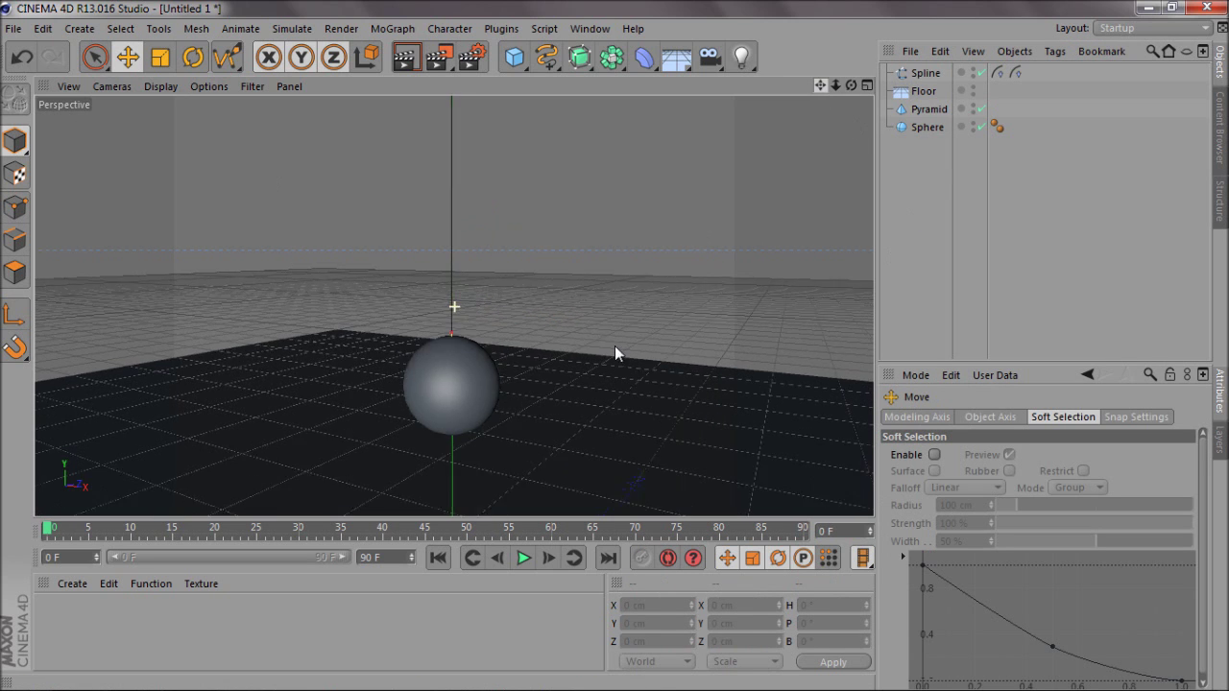
- Add a Spline Dynamics hair tag to the spline
drag(616, 347, 616, 440)
drag(834, 85, 615, 347)
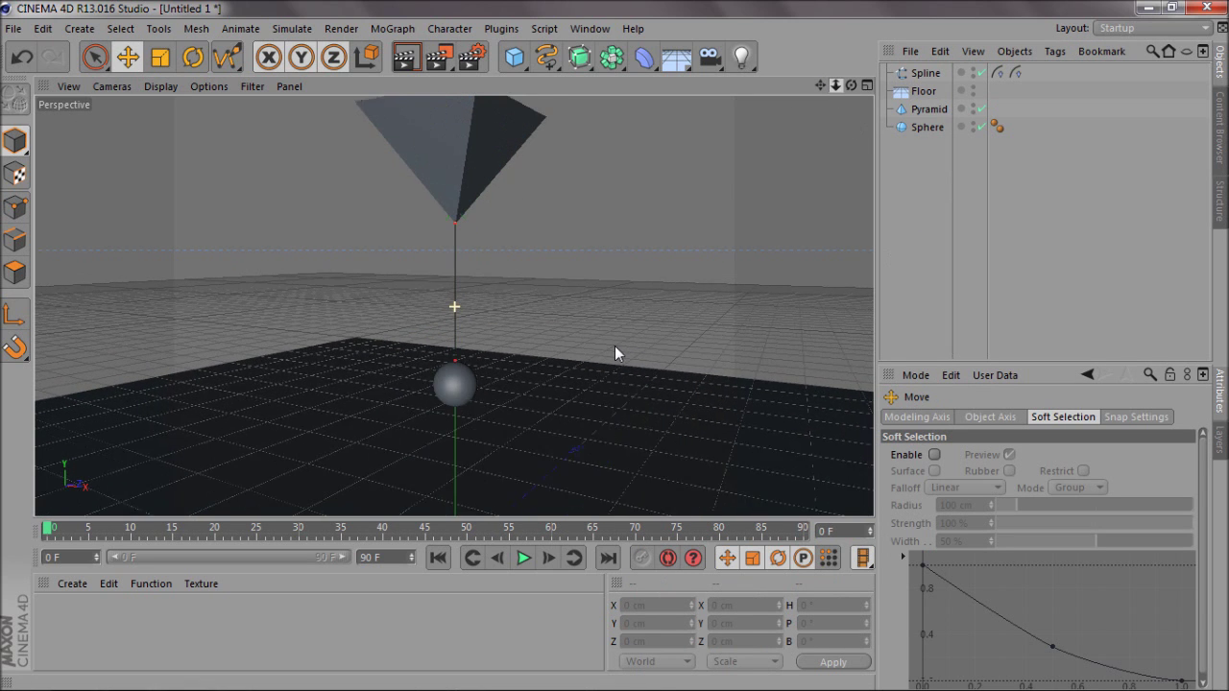
right_click(919, 75)
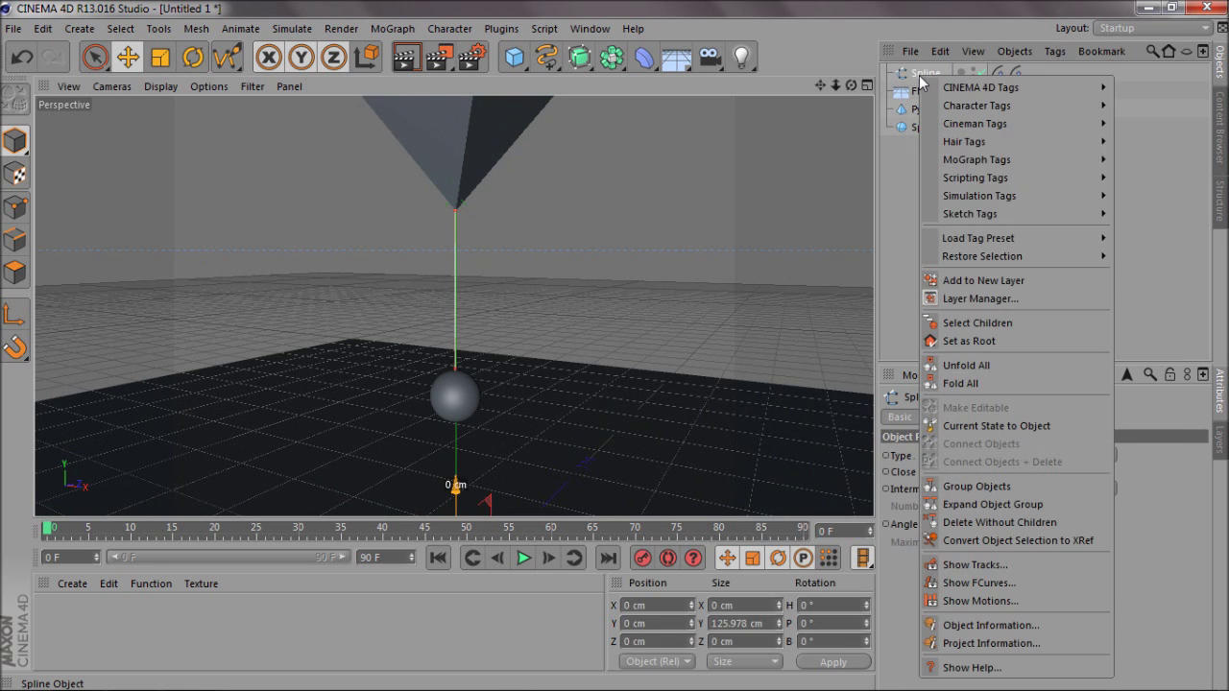
mouse_move(979, 146)
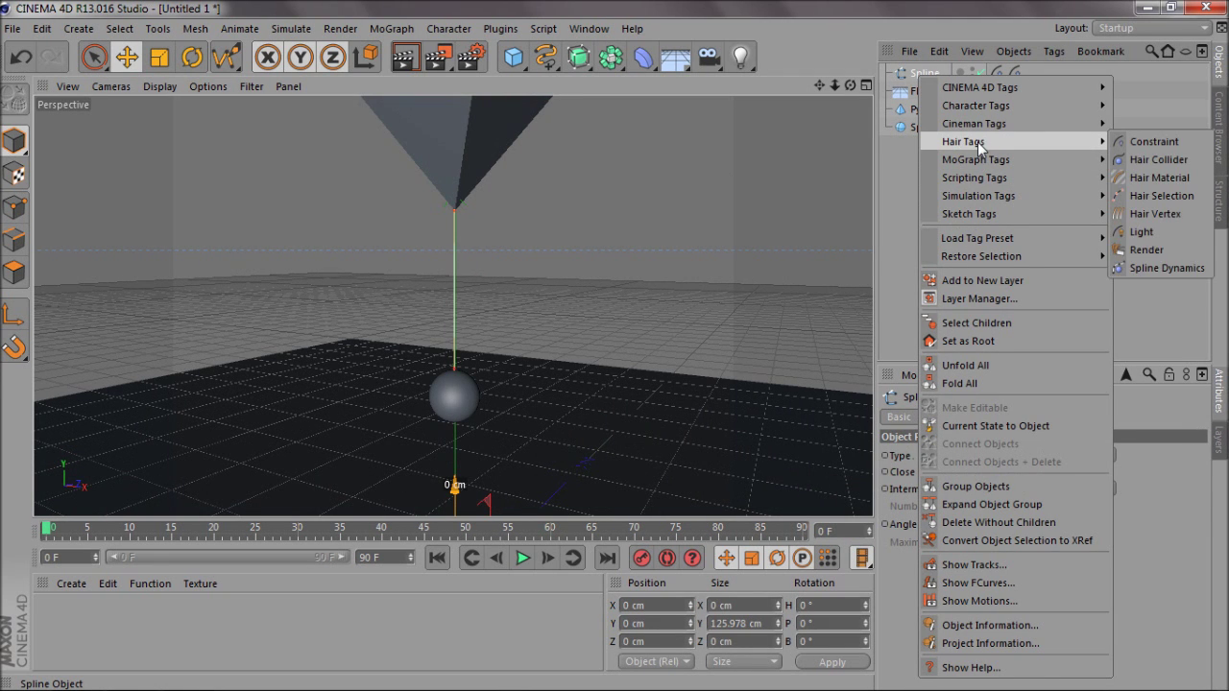
click(1129, 268)
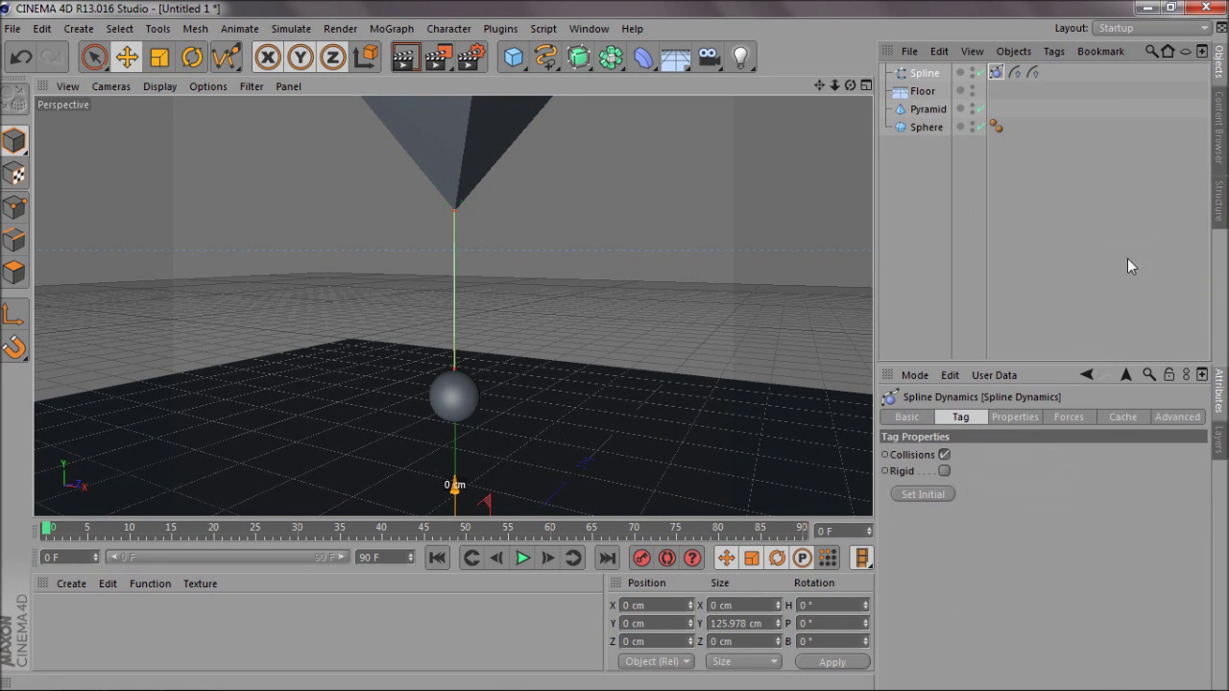
click(900, 185)
- Play the animation twice, restarting from the first frame, and examine how the rope and sphere behave
click(524, 559)
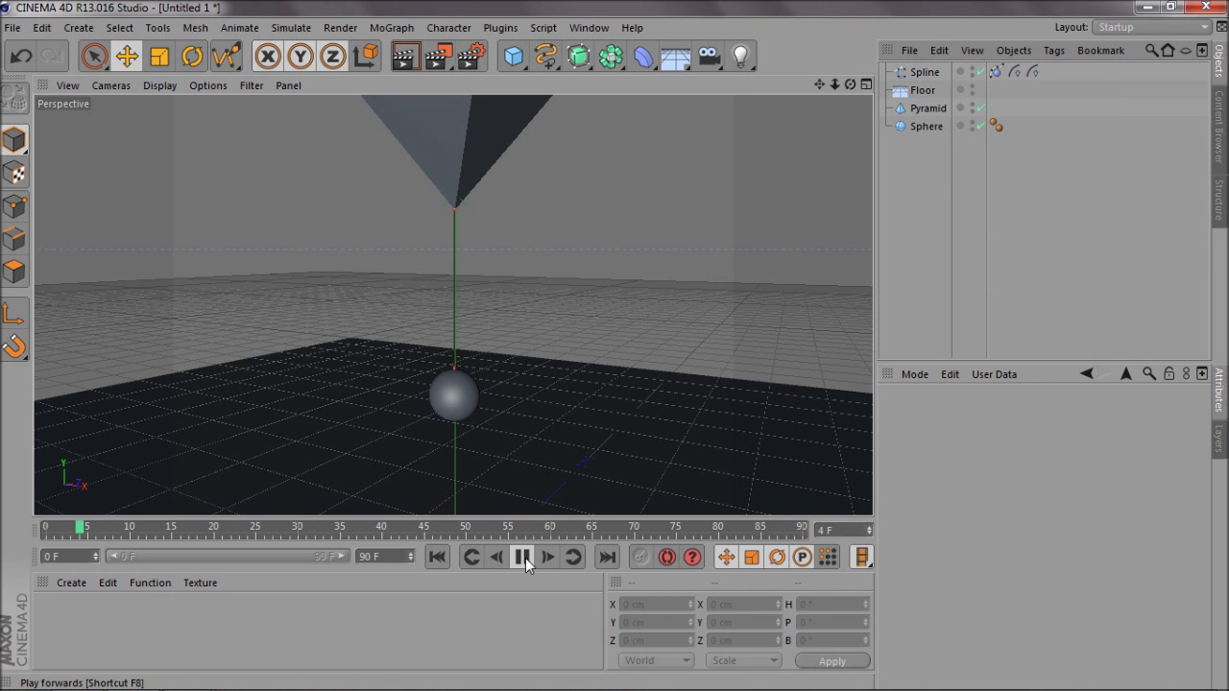
click(523, 558)
alt+drag(613, 346, 627, 350)
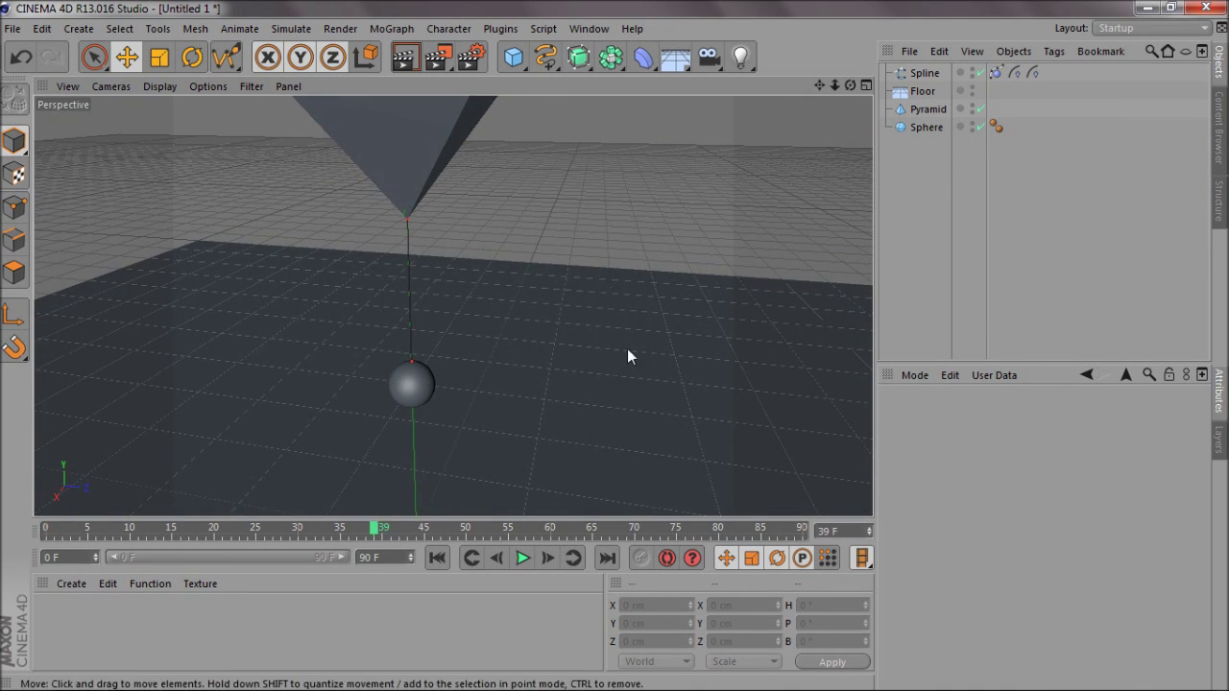
click(437, 558)
click(523, 558)
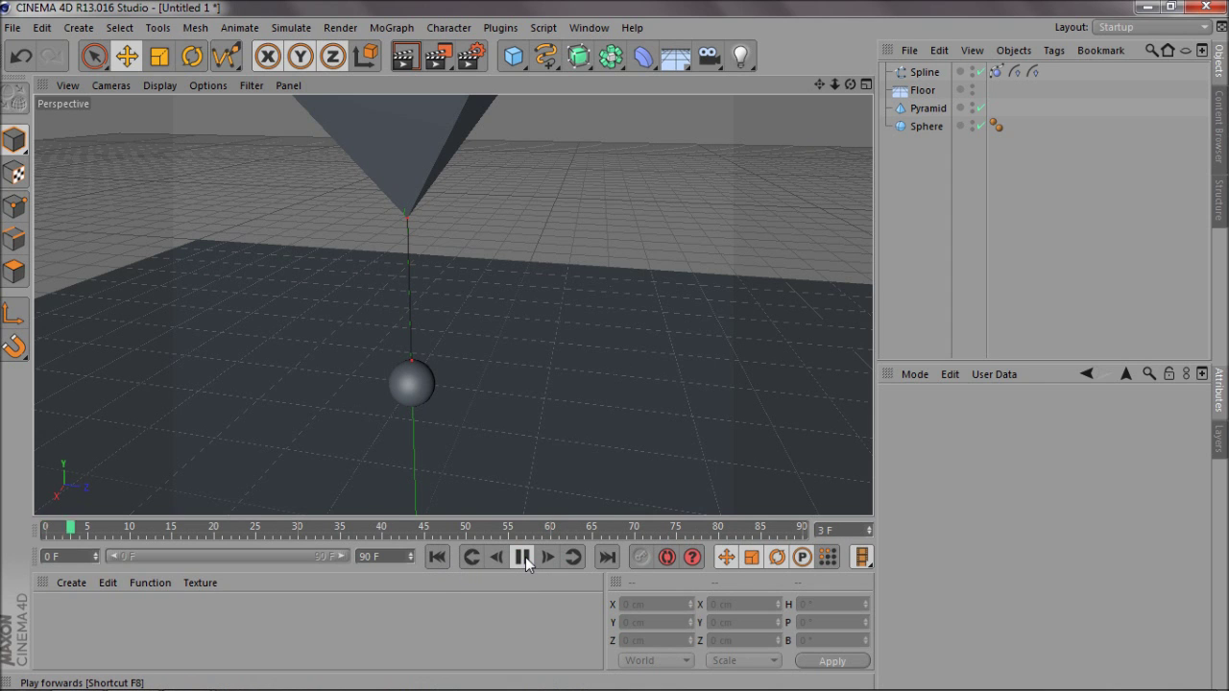
click(526, 557)
alt+drag(614, 348, 613, 345)
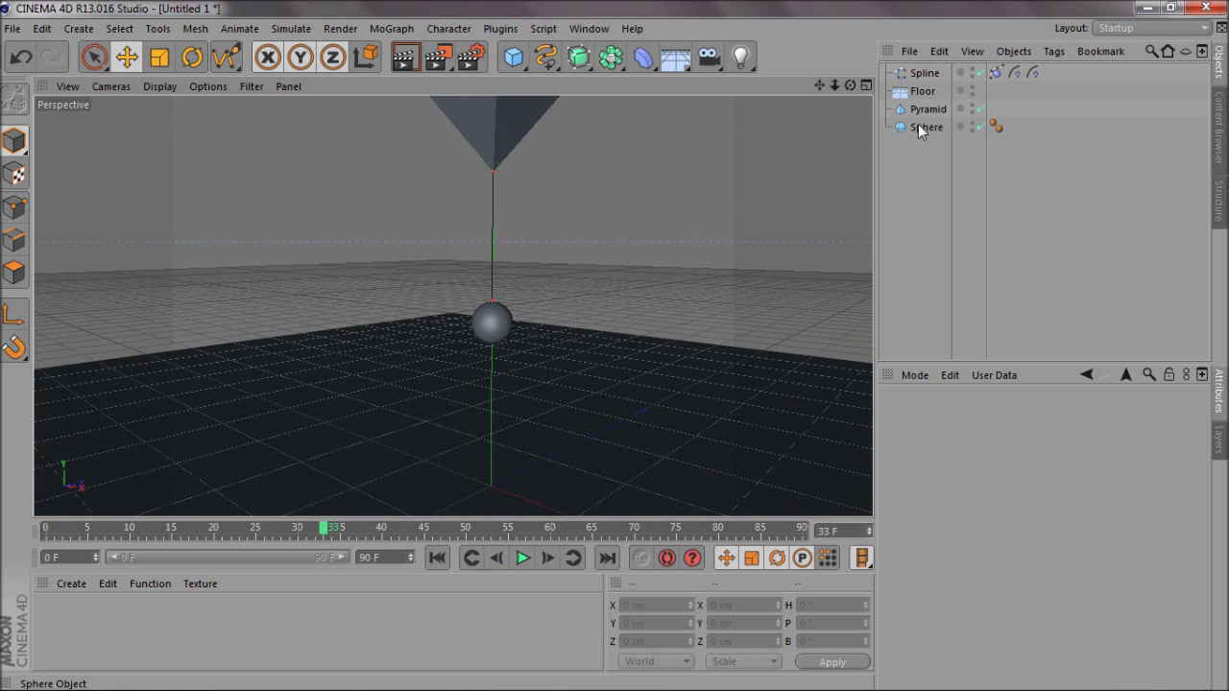
- Add a Compositing tag to the sphere with Seen by Camera turned off
click(922, 128)
right_click(924, 128)
mouse_move(966, 118)
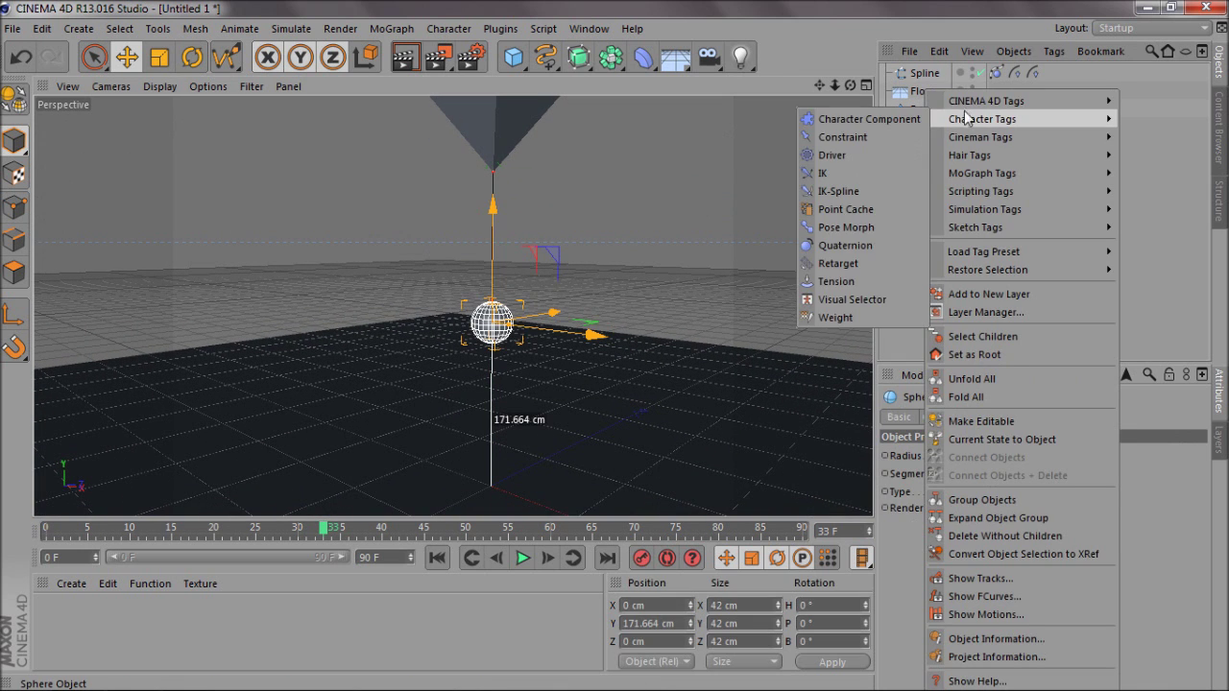
click(865, 152)
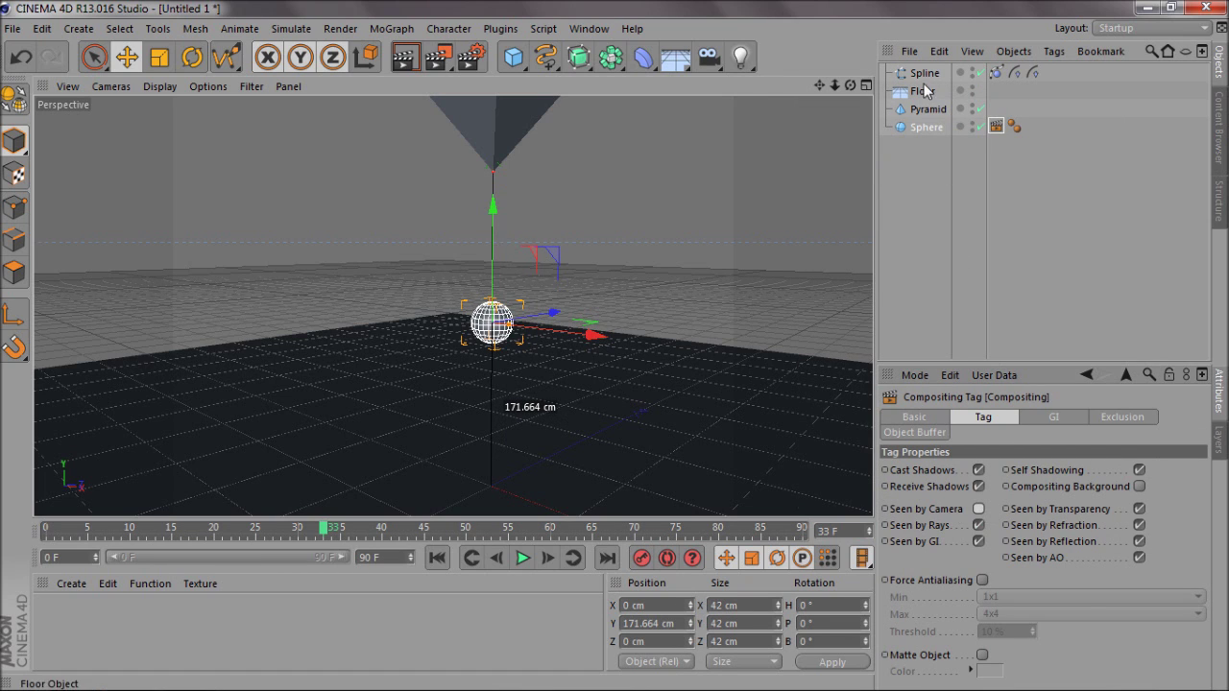
- Copy the sphere's Compositing tag onto the pyramid and render the viewport to check both objects' visibility
click(922, 128)
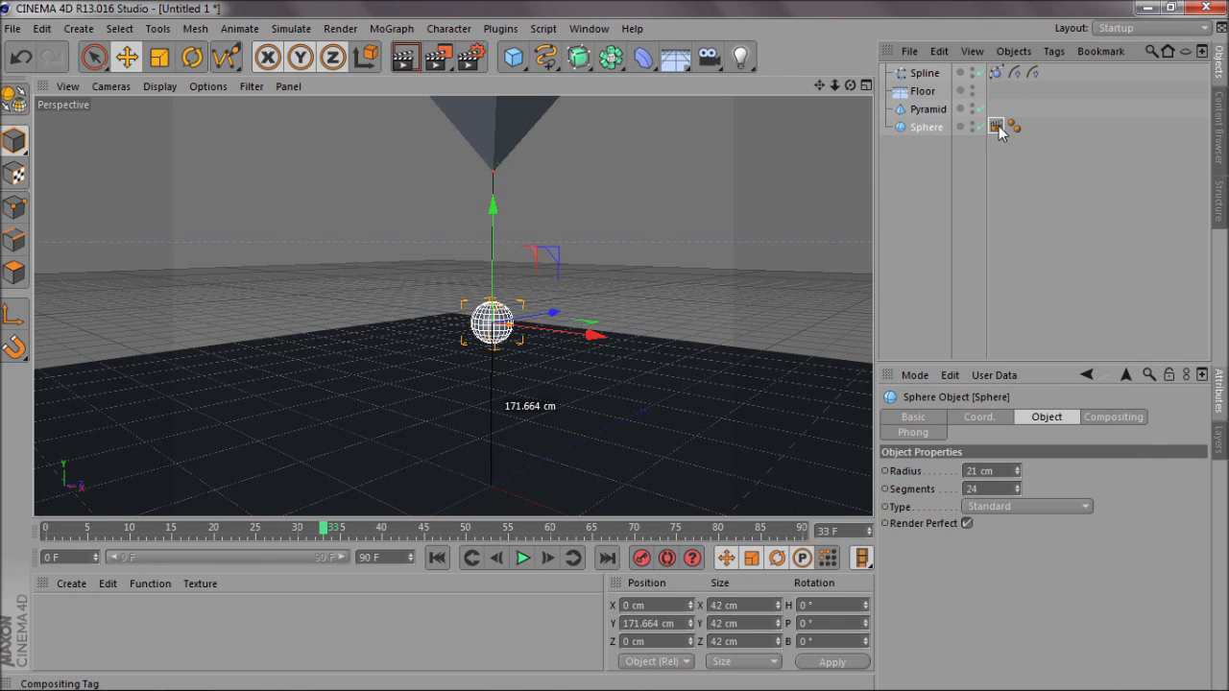
ctrl+drag(996, 128, 999, 111)
click(406, 61)
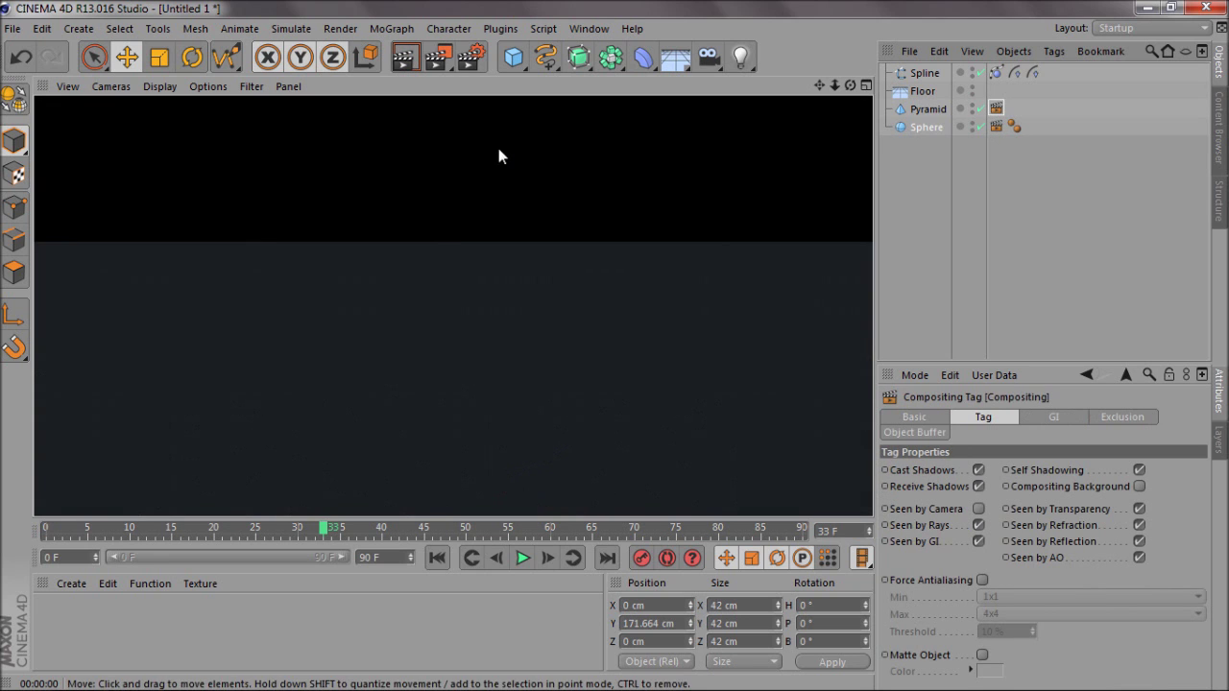
click(914, 168)
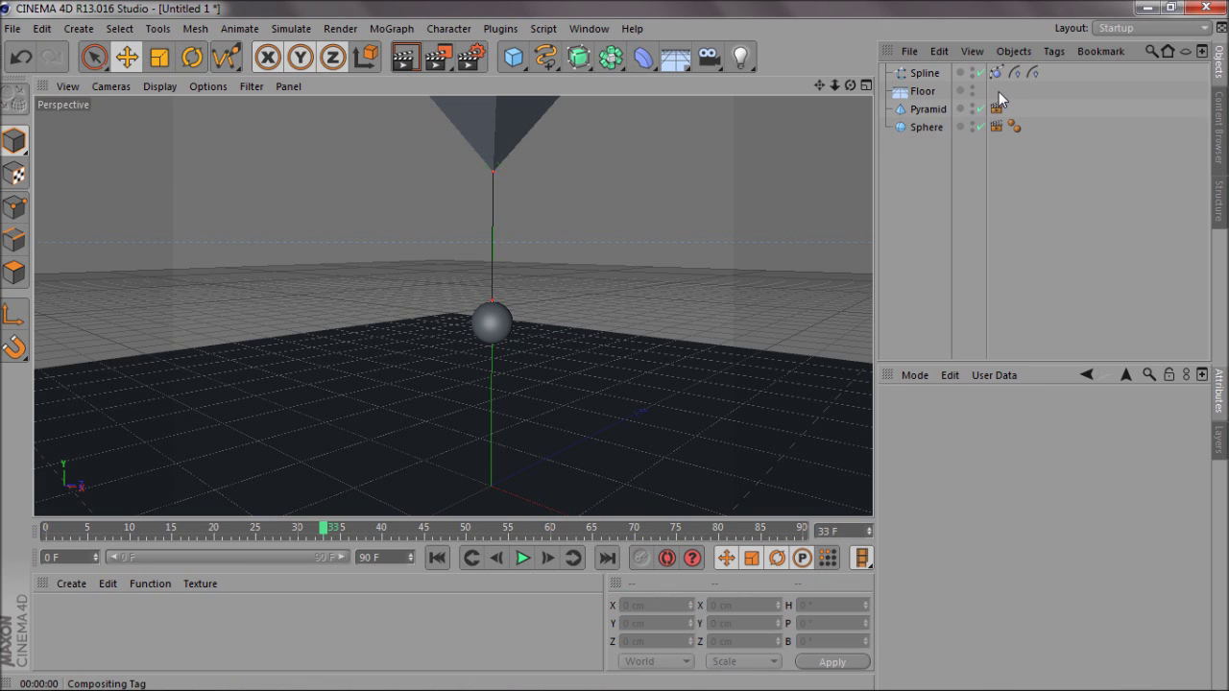
- Try the same Compositing tag on the floor and delete that copy again
click(997, 109)
click(926, 126)
click(926, 146)
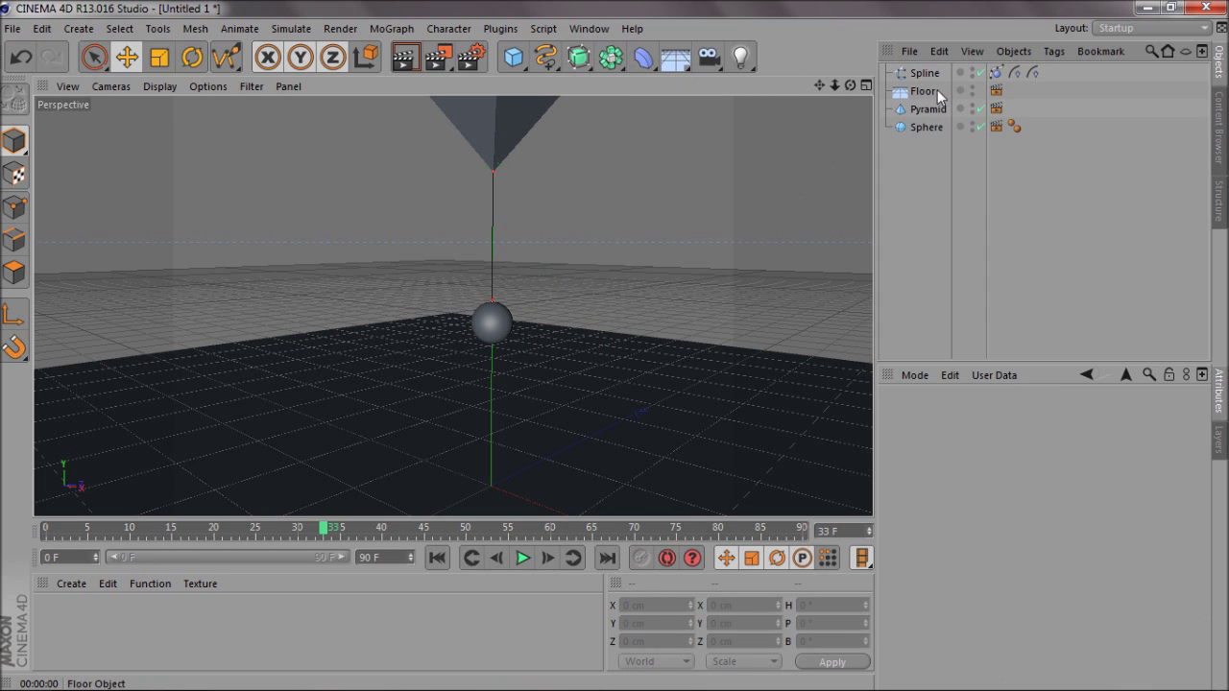
click(998, 92)
key(Delete)
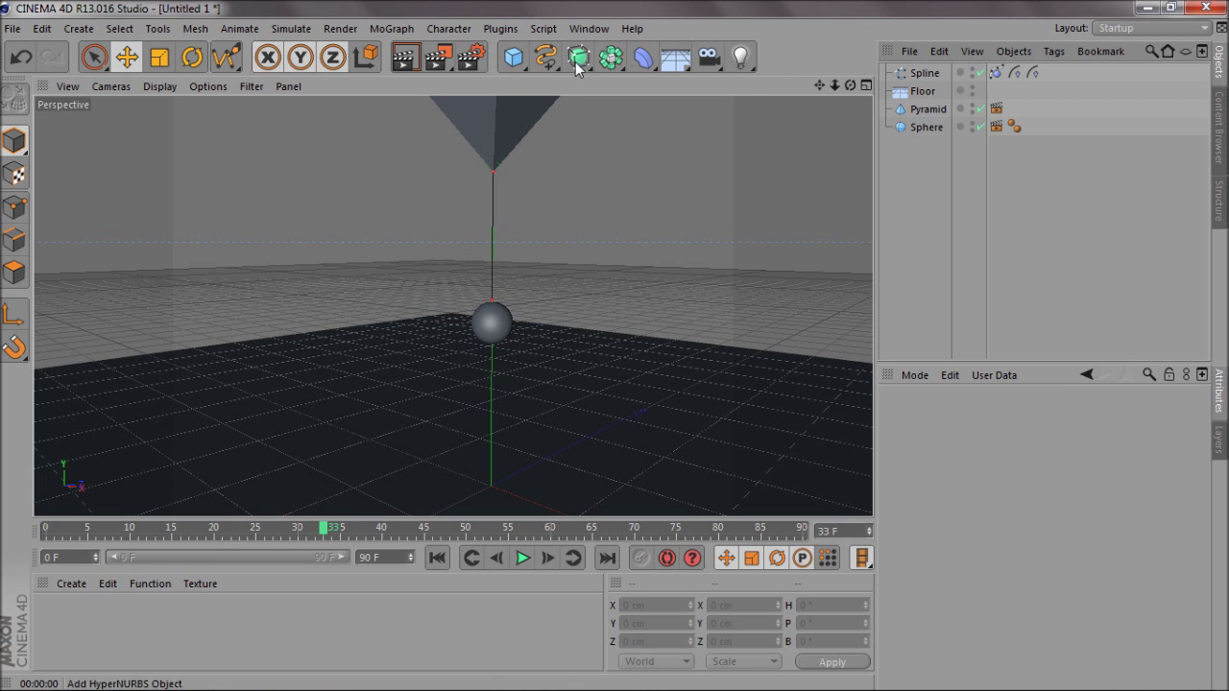
- Add an omni light, raise it along Y to about 275 cm and render the viewport
drag(744, 65, 795, 82)
drag(478, 432, 476, 171)
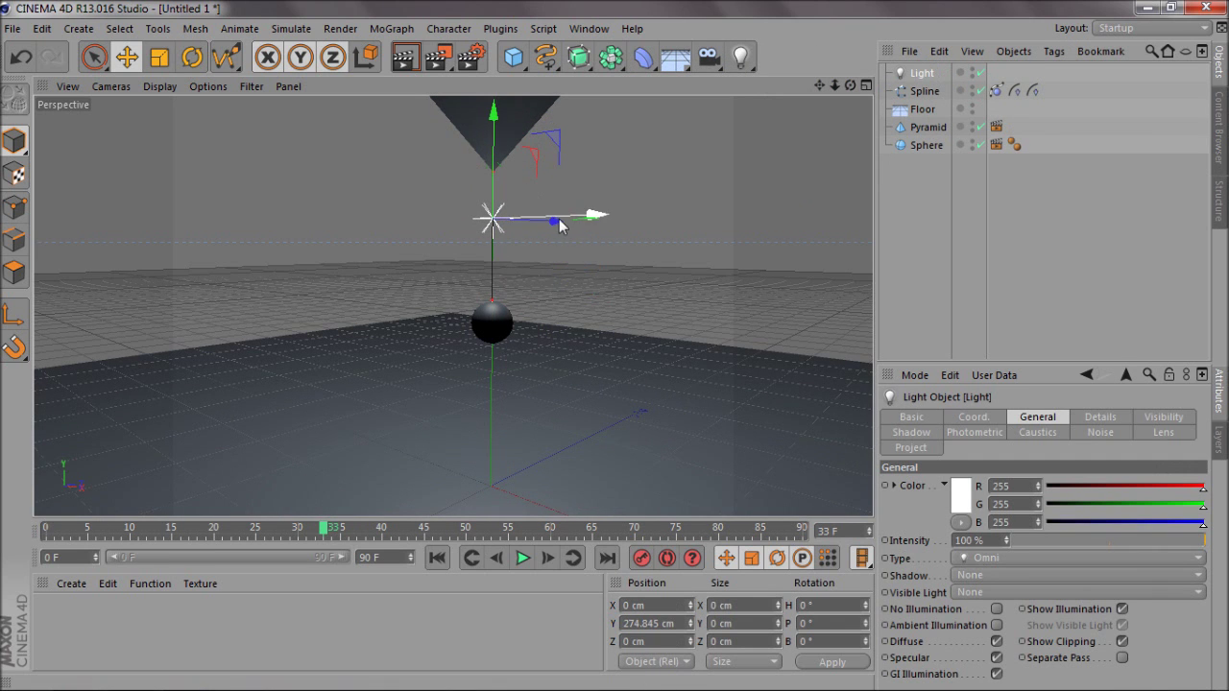
click(406, 59)
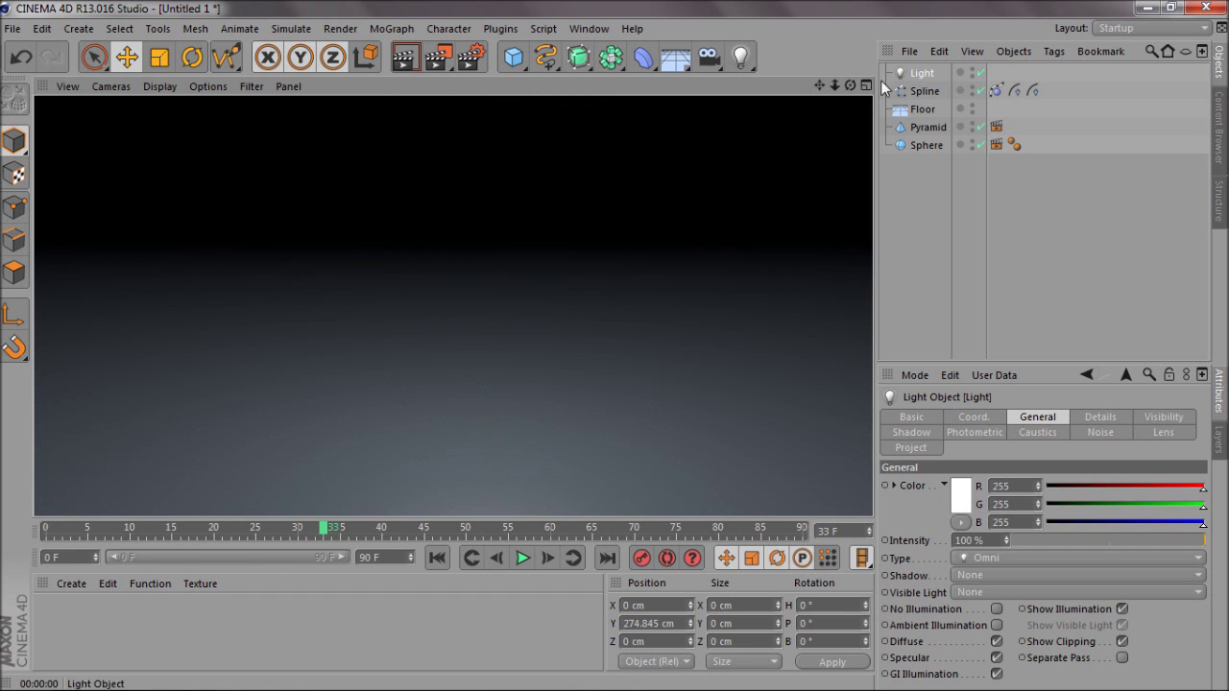
- Raise the light high above the pyramid, to about 881 cm on the Y axis
drag(834, 87, 614, 346)
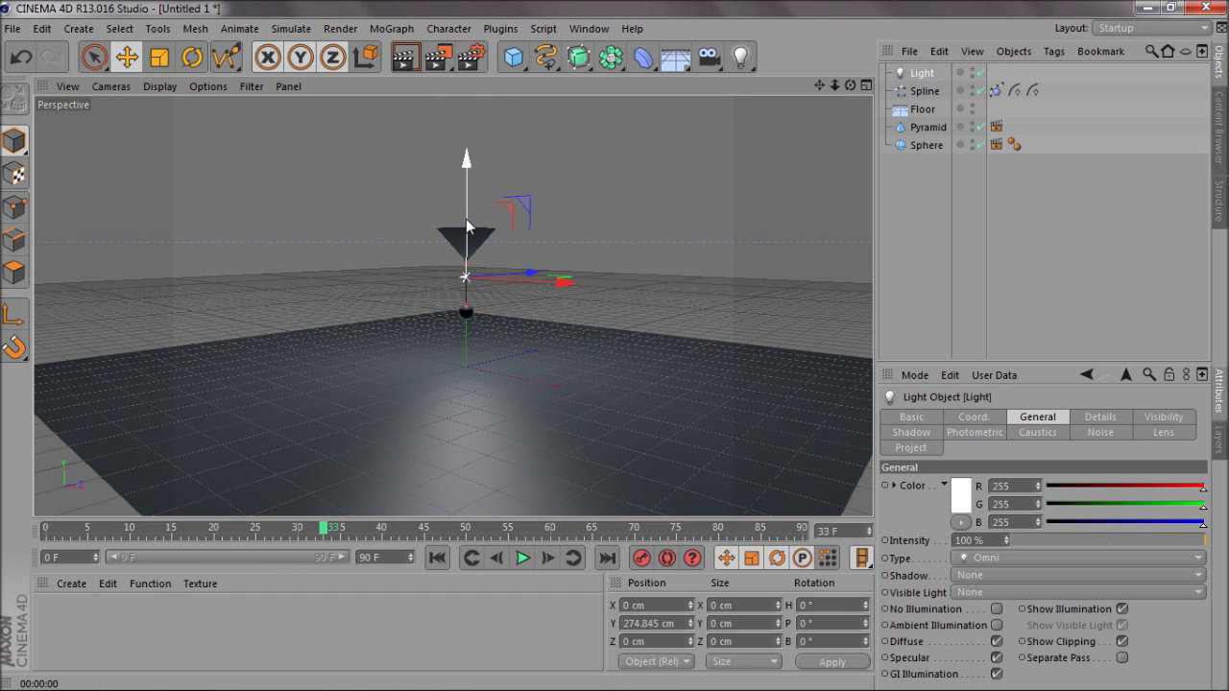
drag(468, 221, 467, 43)
drag(611, 330, 613, 346)
scroll(455, 332, up, 6)
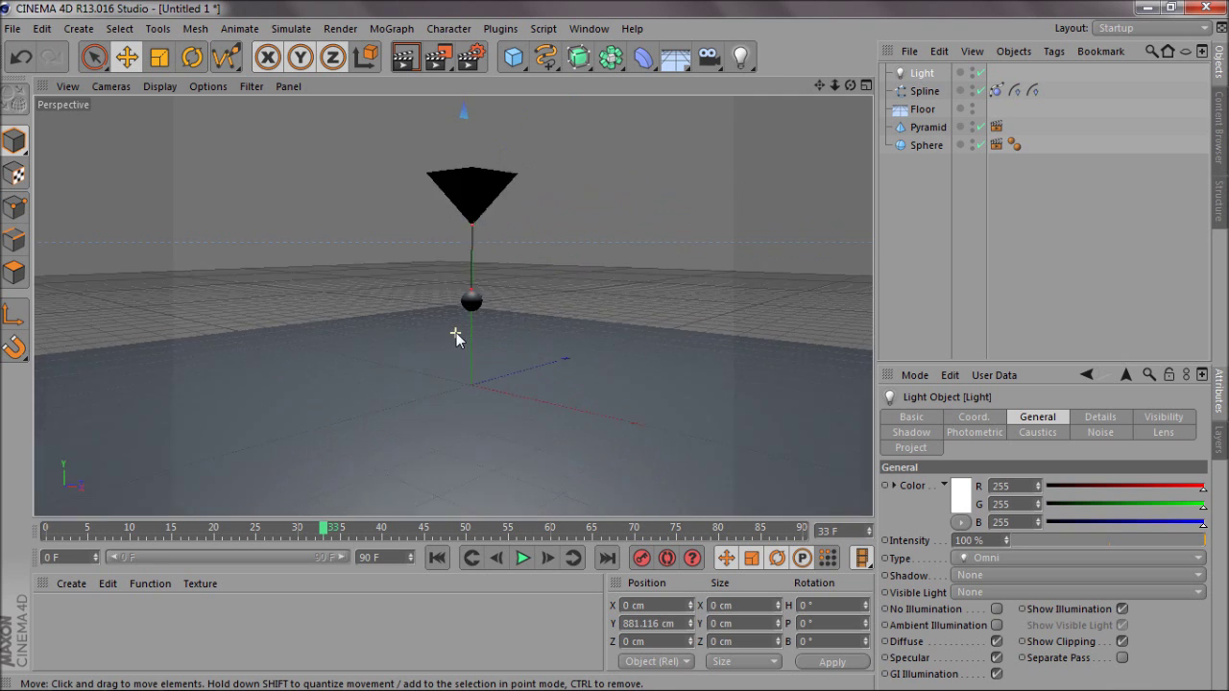
drag(820, 89, 613, 346)
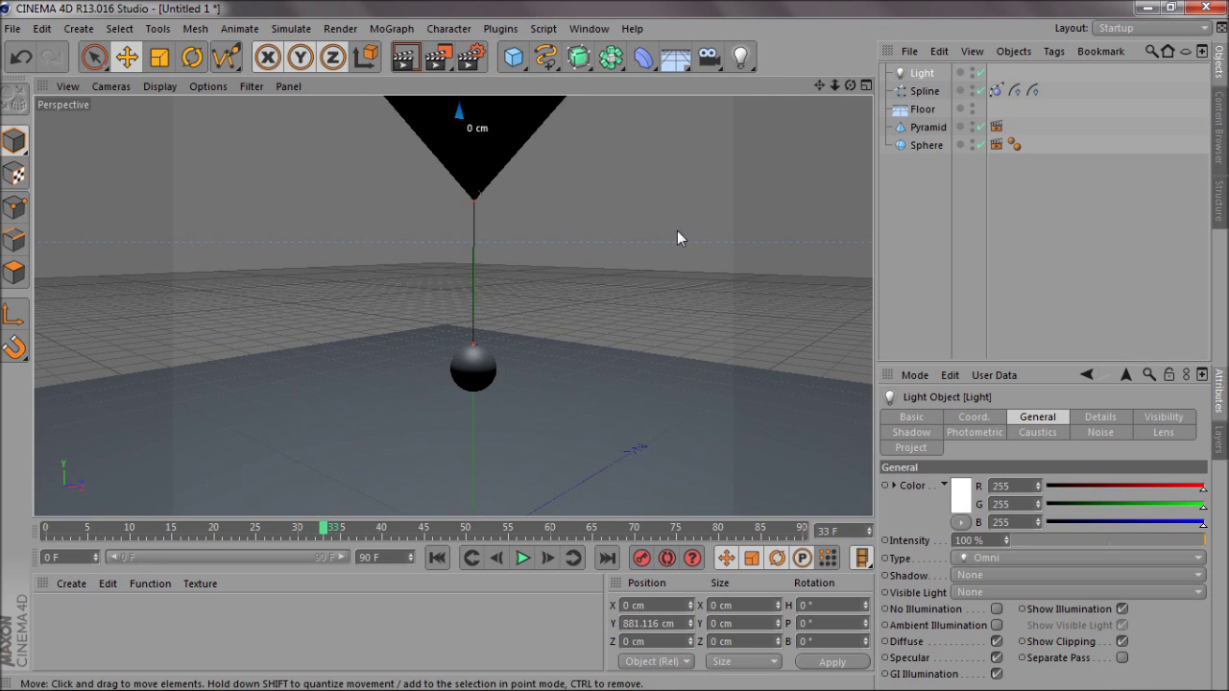
- Give the sphere a Rigid Body simulation tag with Dynamic on
click(926, 146)
right_click(928, 153)
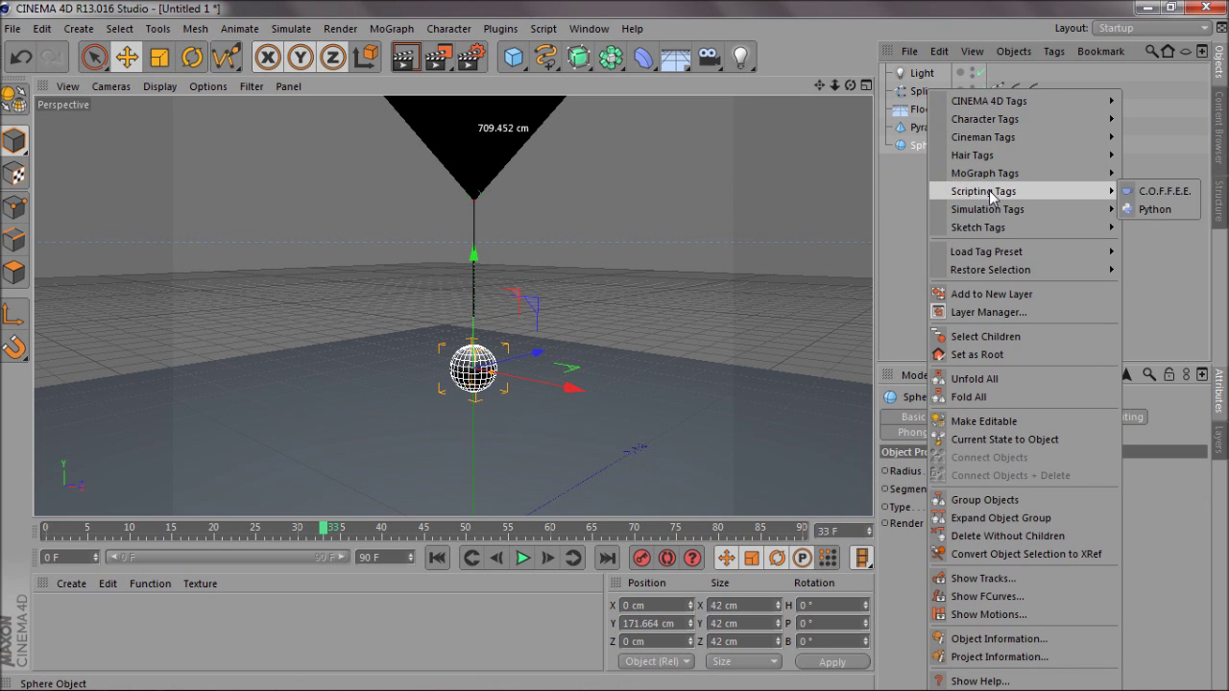
mouse_move(1081, 209)
click(1148, 220)
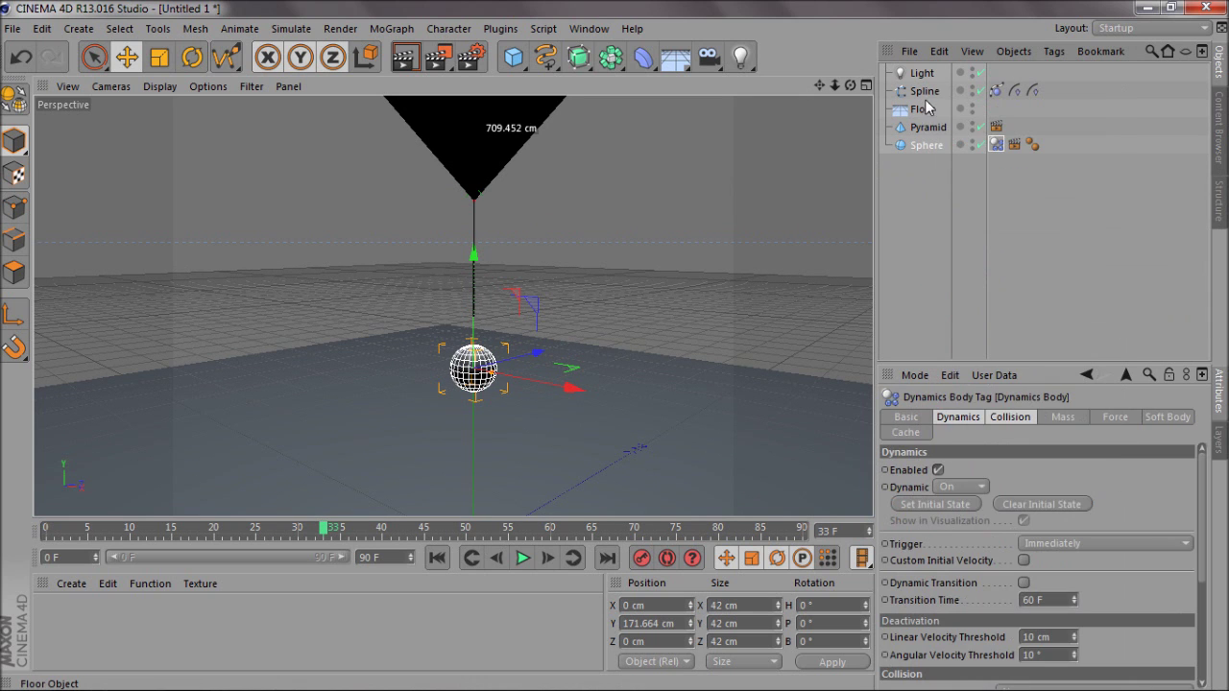
- Give the floor a Collider Body simulation tag and clear the selection
right_click(928, 109)
mouse_move(1008, 211)
click(1152, 249)
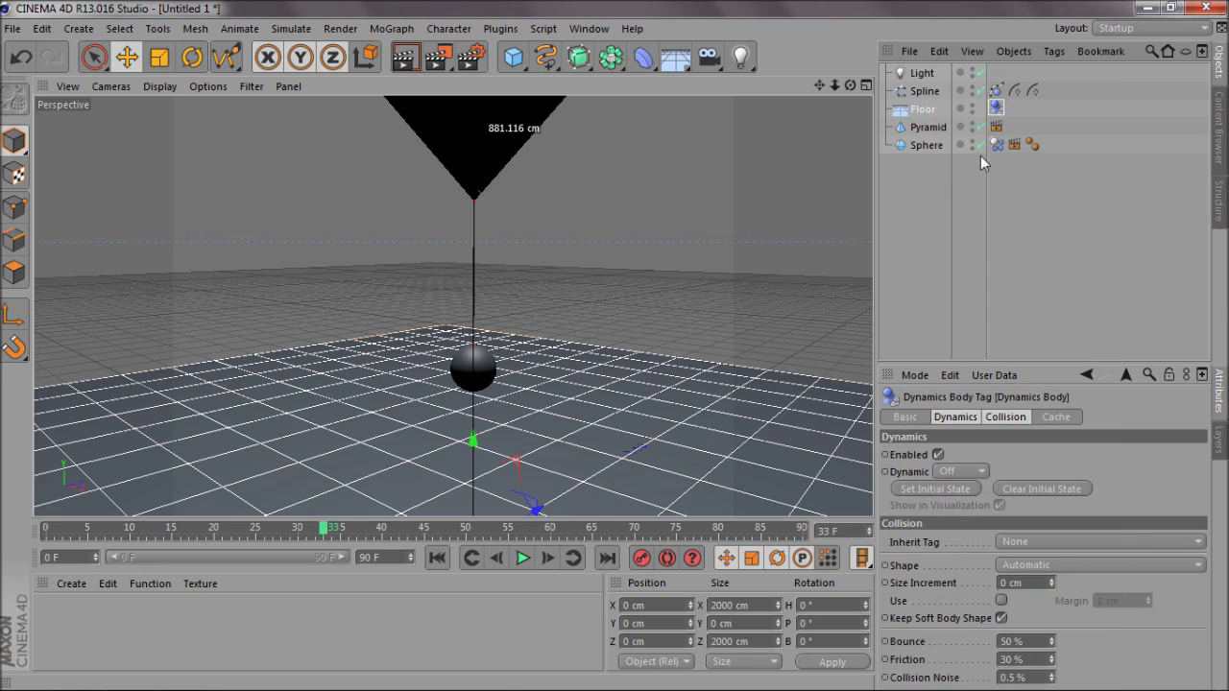
click(917, 248)
- Play the simulation from several angles, rerun it from the first frame and examine how the sphere hangs on the rope
drag(834, 85, 614, 351)
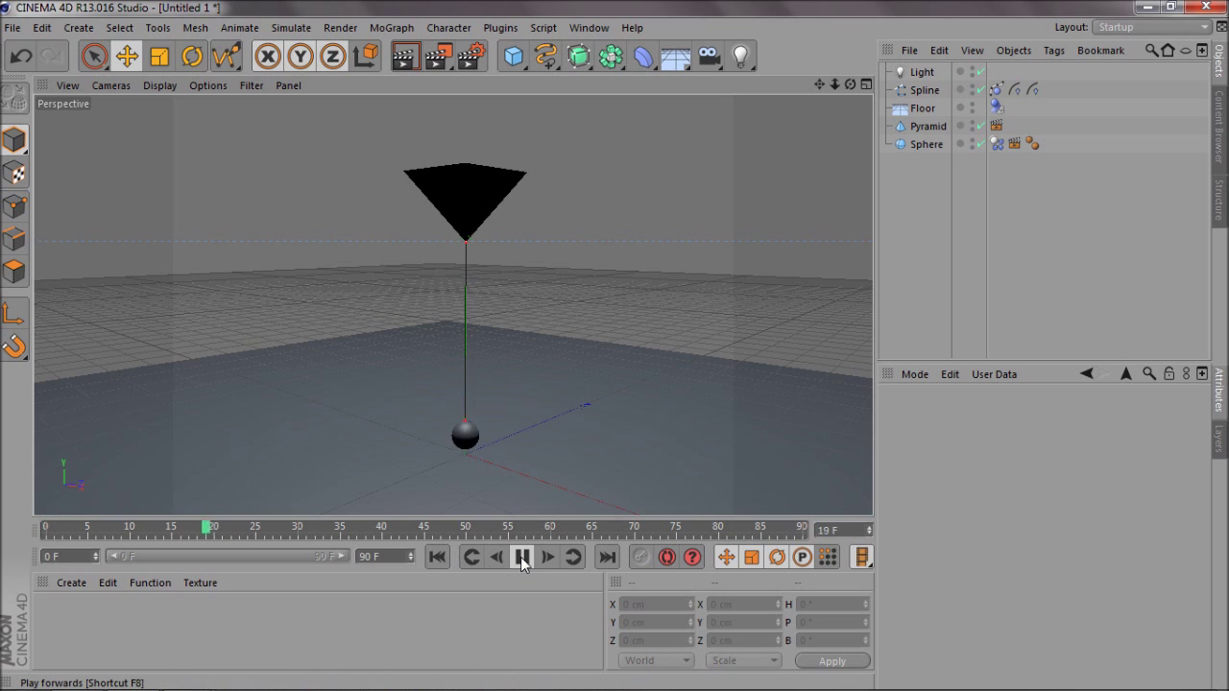
drag(850, 84, 615, 351)
drag(821, 86, 613, 353)
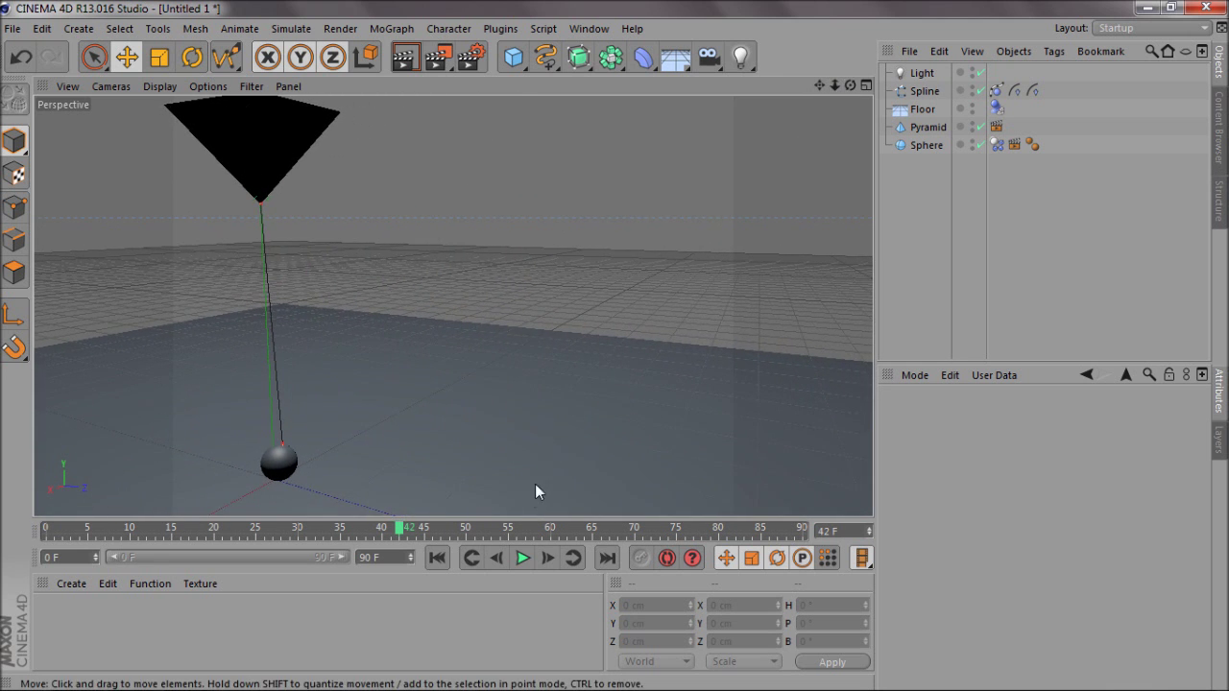
click(437, 557)
click(523, 557)
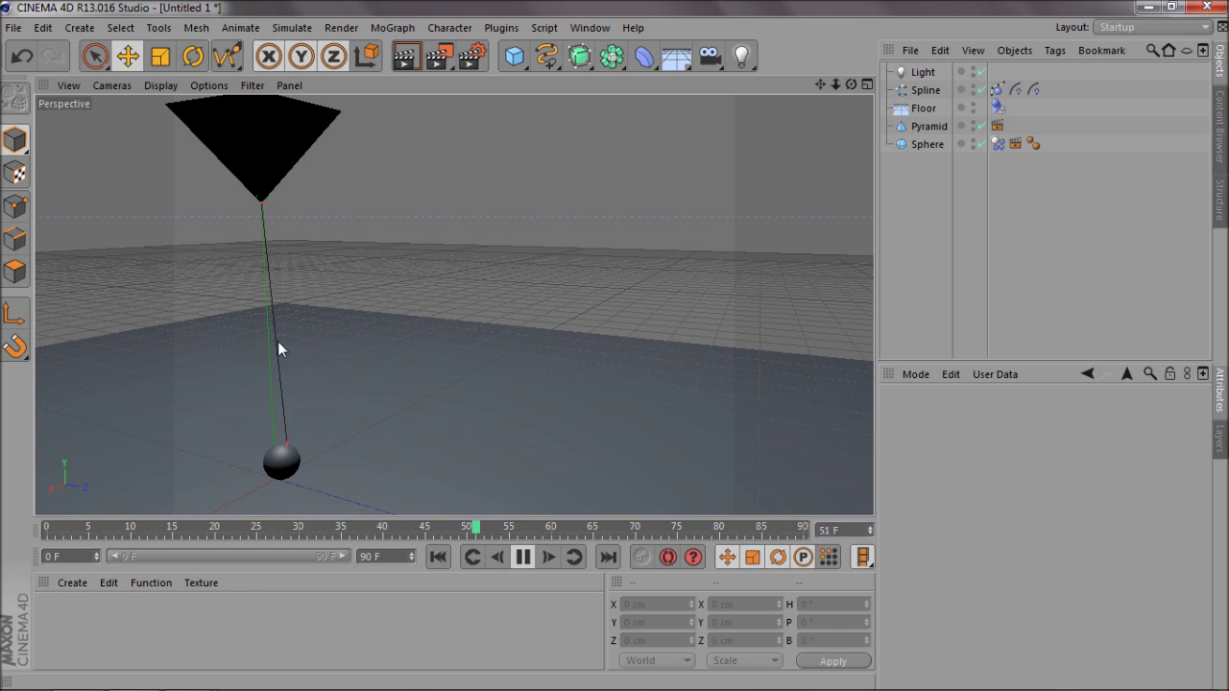
click(523, 557)
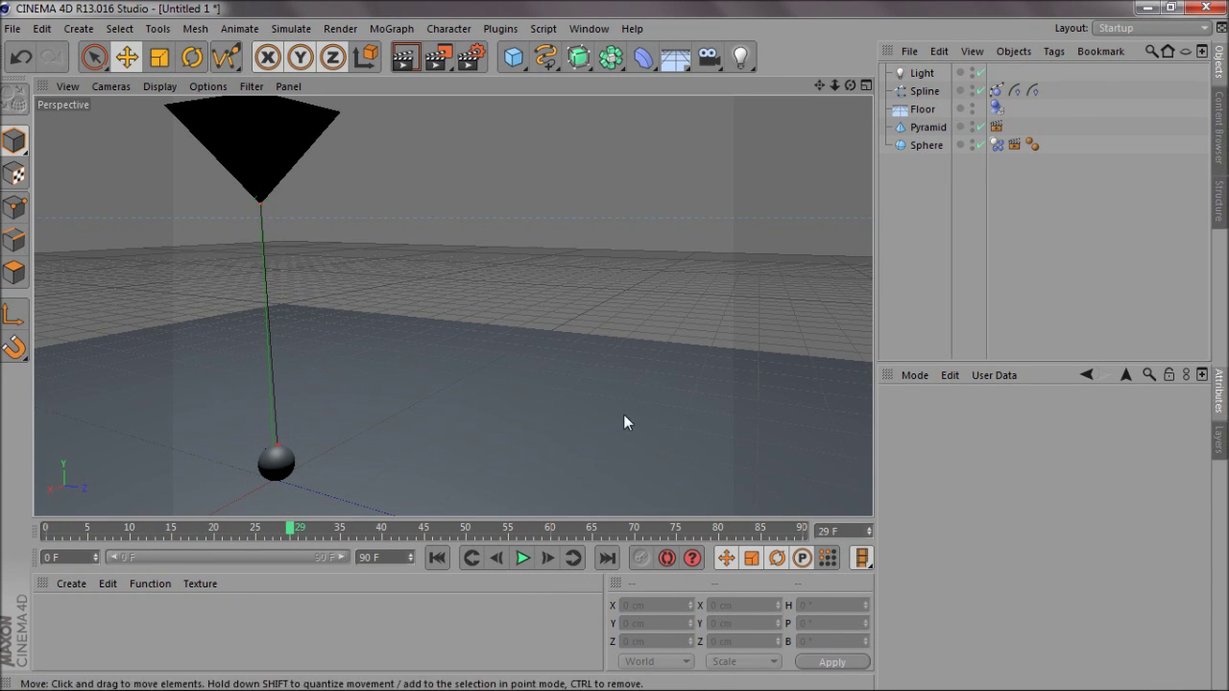
- Lower the sphere to about 54 cm on the Y axis at the first frame and play the simulation
click(437, 558)
click(917, 149)
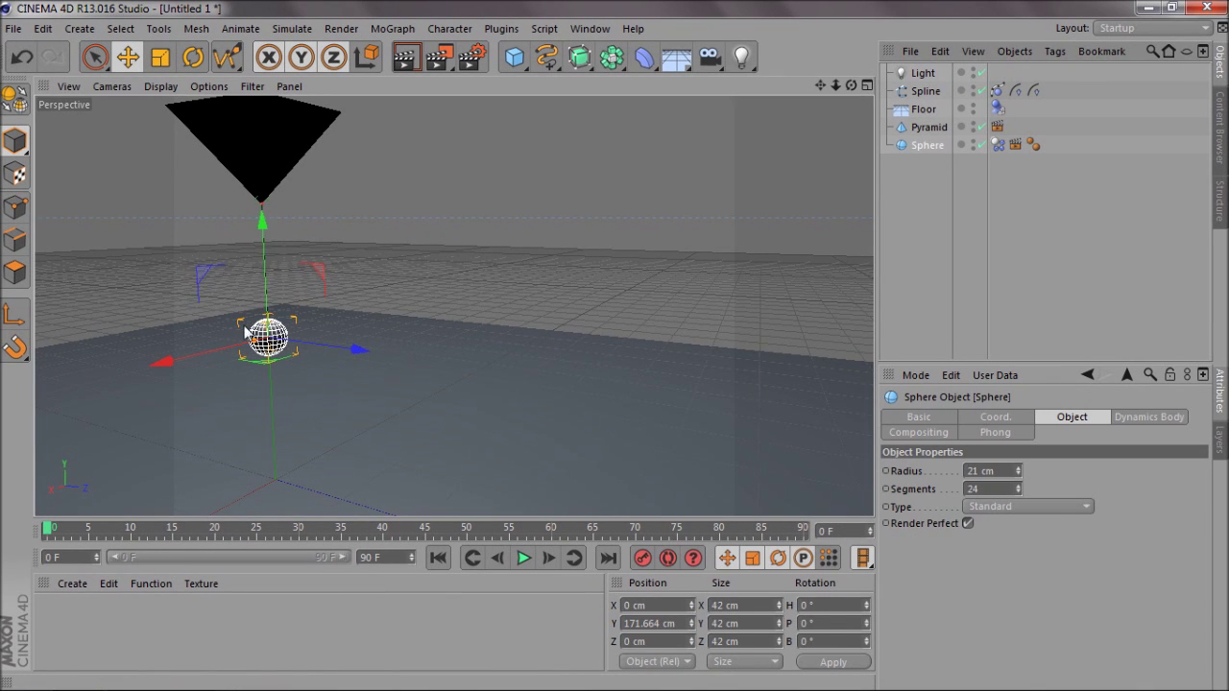
drag(266, 239, 272, 412)
click(525, 557)
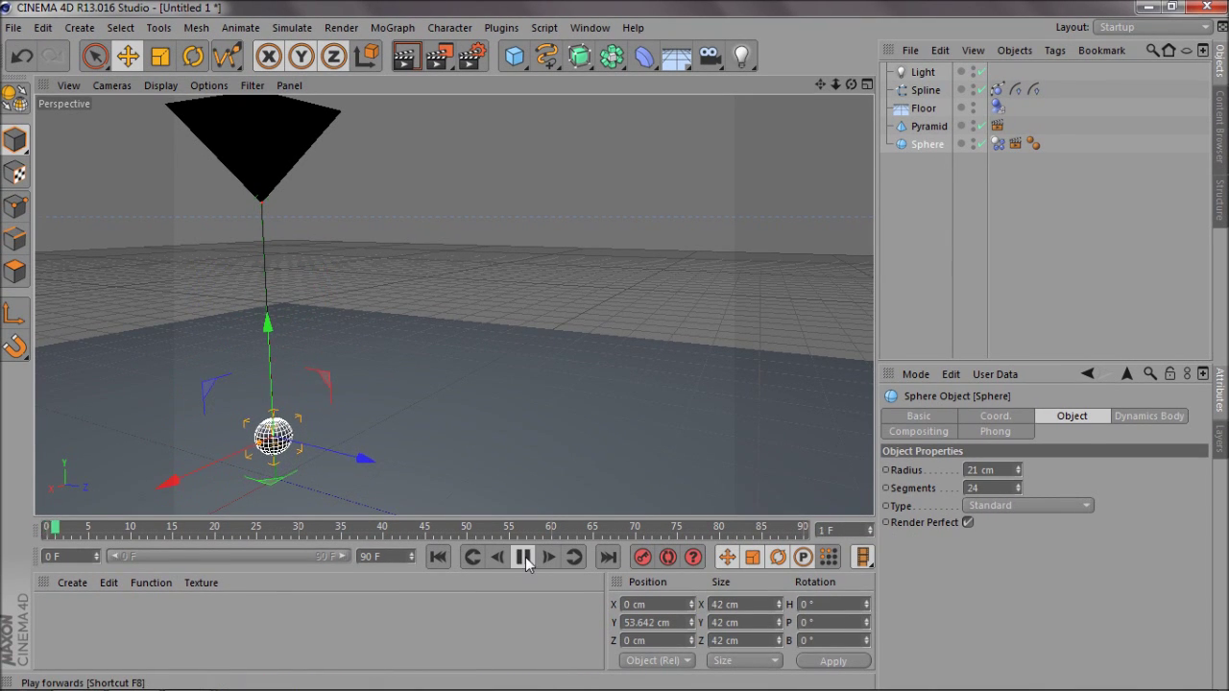
click(525, 557)
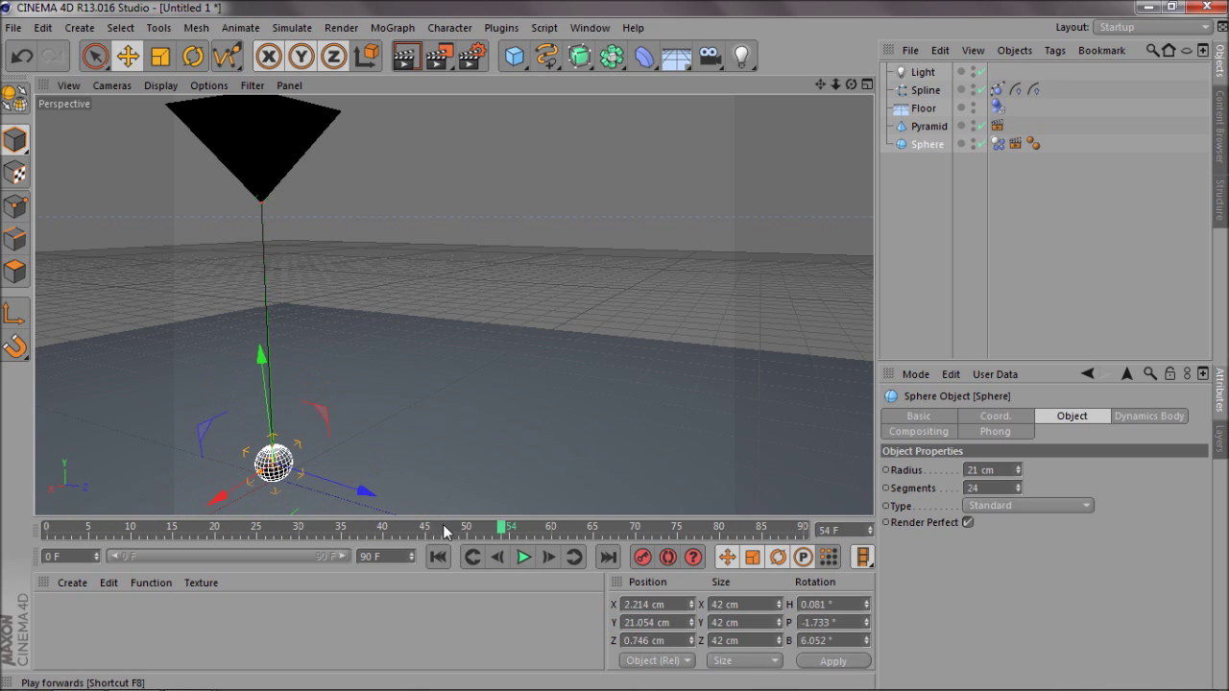
- Return to the first frame and move the sphere to about 258 cm on Y and -35 cm on Z
click(438, 557)
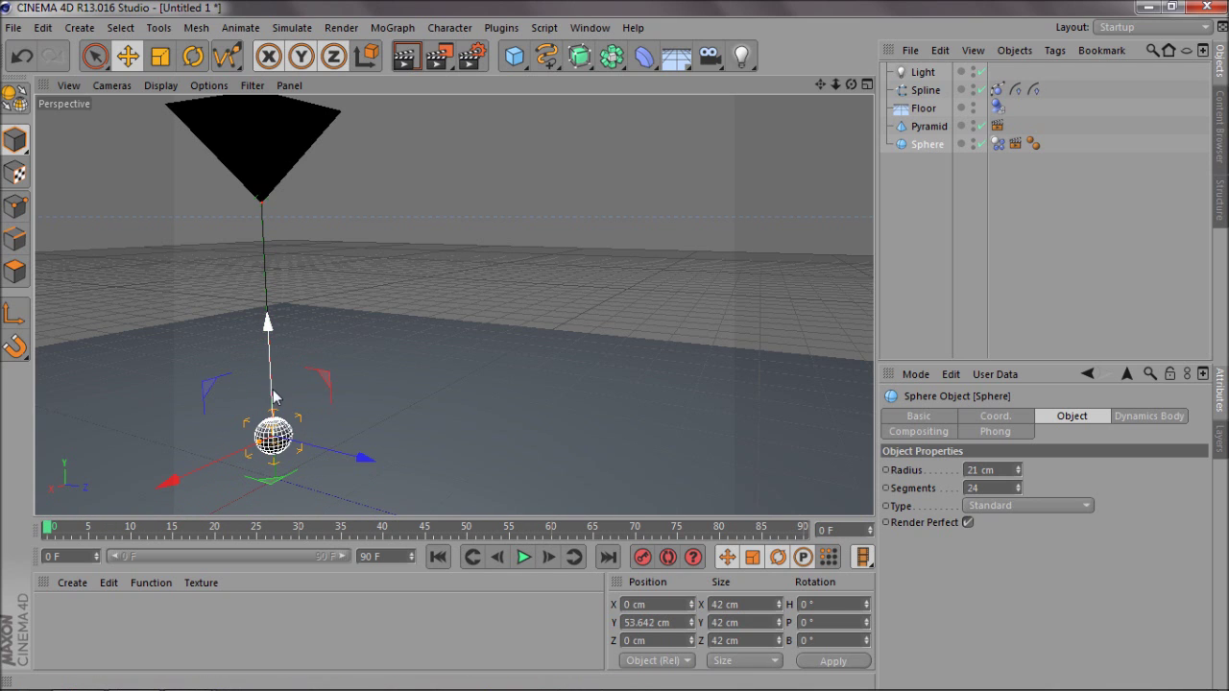
drag(271, 391, 266, 220)
drag(310, 256, 293, 269)
- Replay the simulation with the offset sphere from another angle, then render the view to examine how the rope appears
click(524, 558)
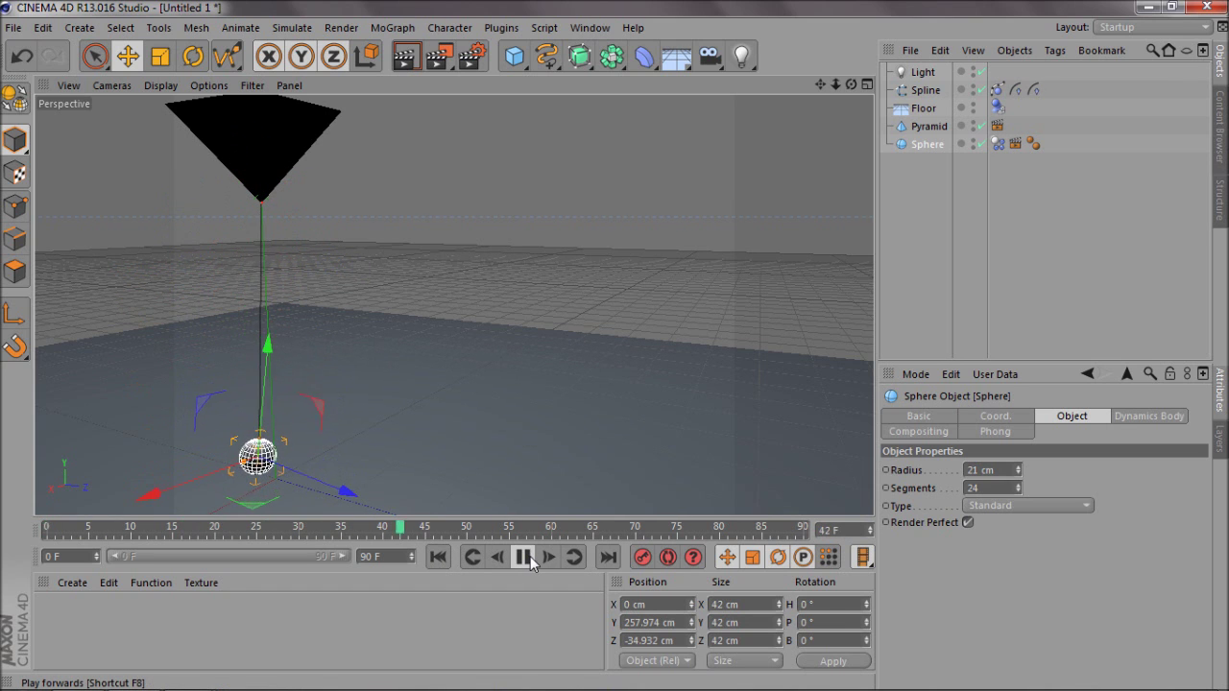
click(524, 558)
drag(831, 85, 411, 283)
click(439, 558)
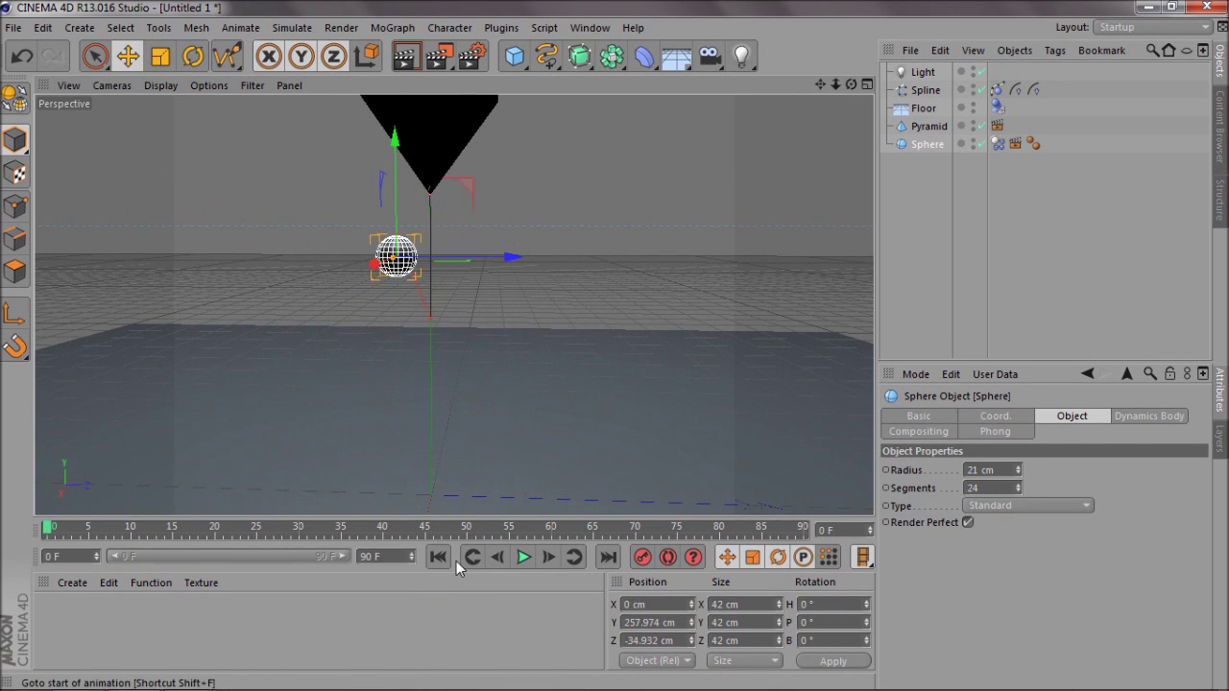
click(525, 558)
click(929, 160)
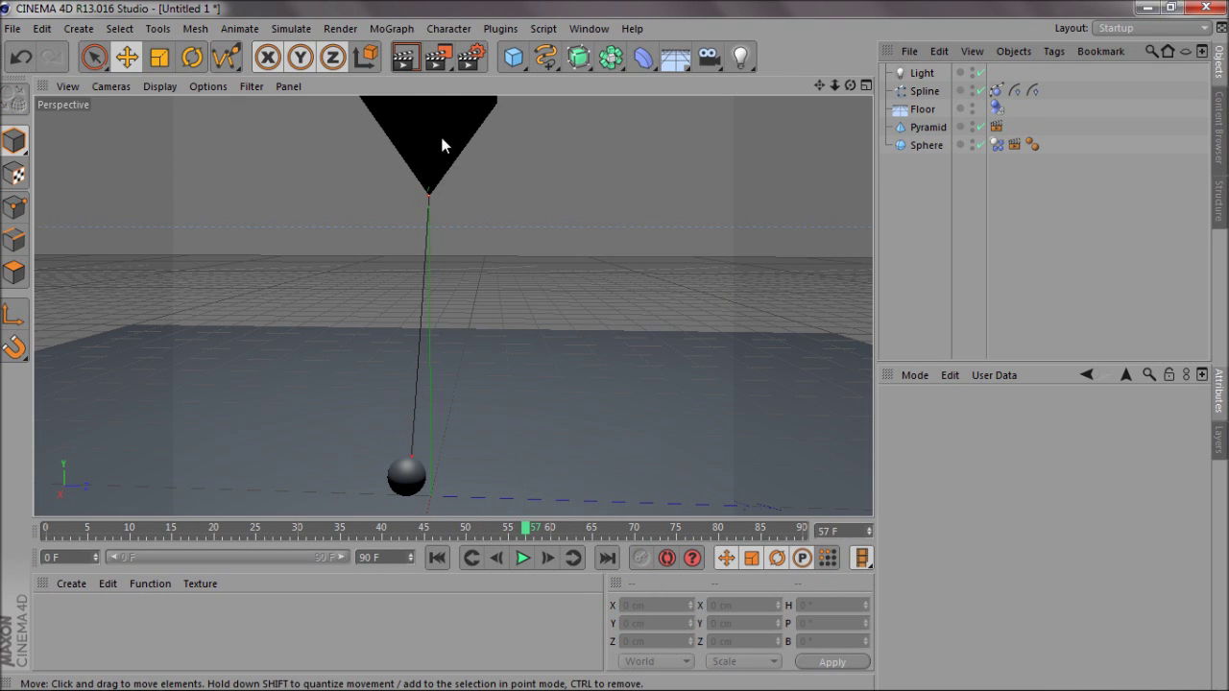
click(405, 57)
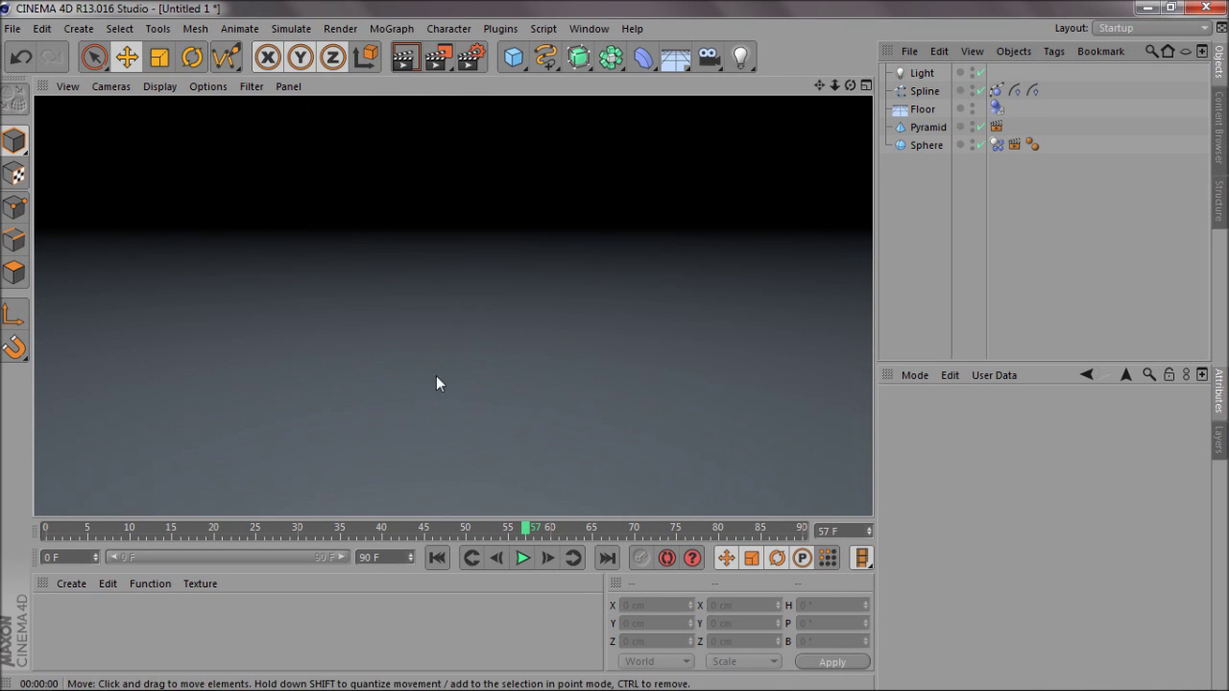
click(945, 207)
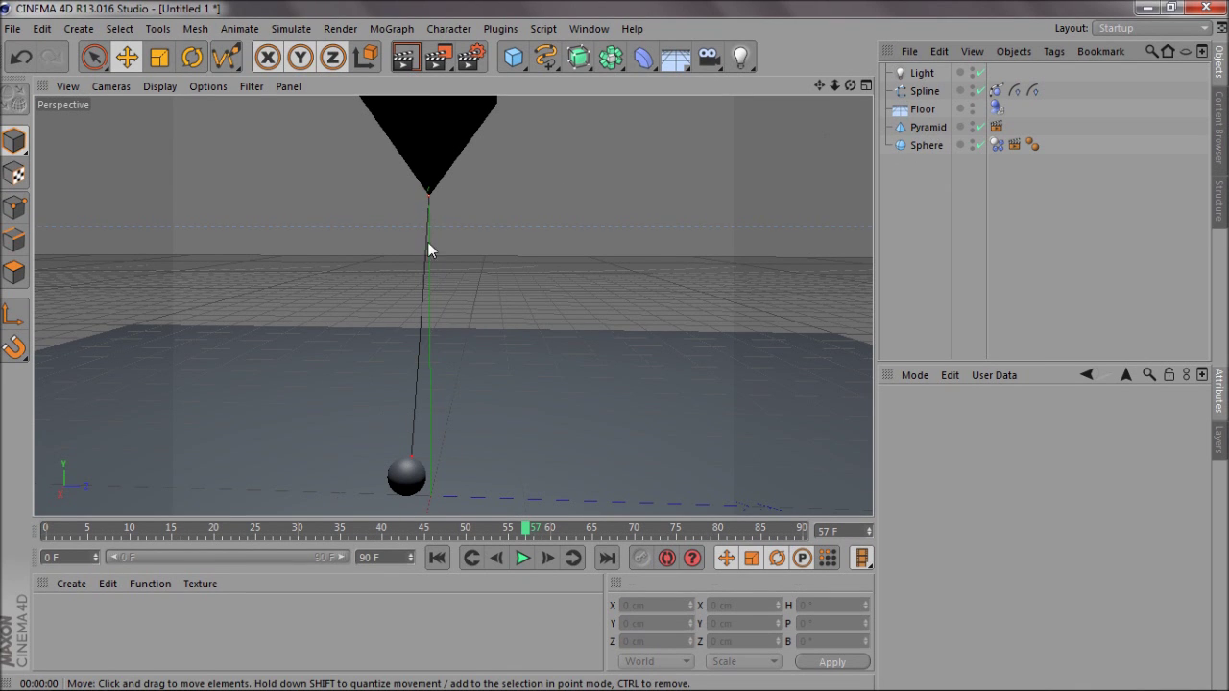
- Add a Sweep NURBS object and nest the rope spline inside it
click(921, 91)
drag(581, 60, 646, 146)
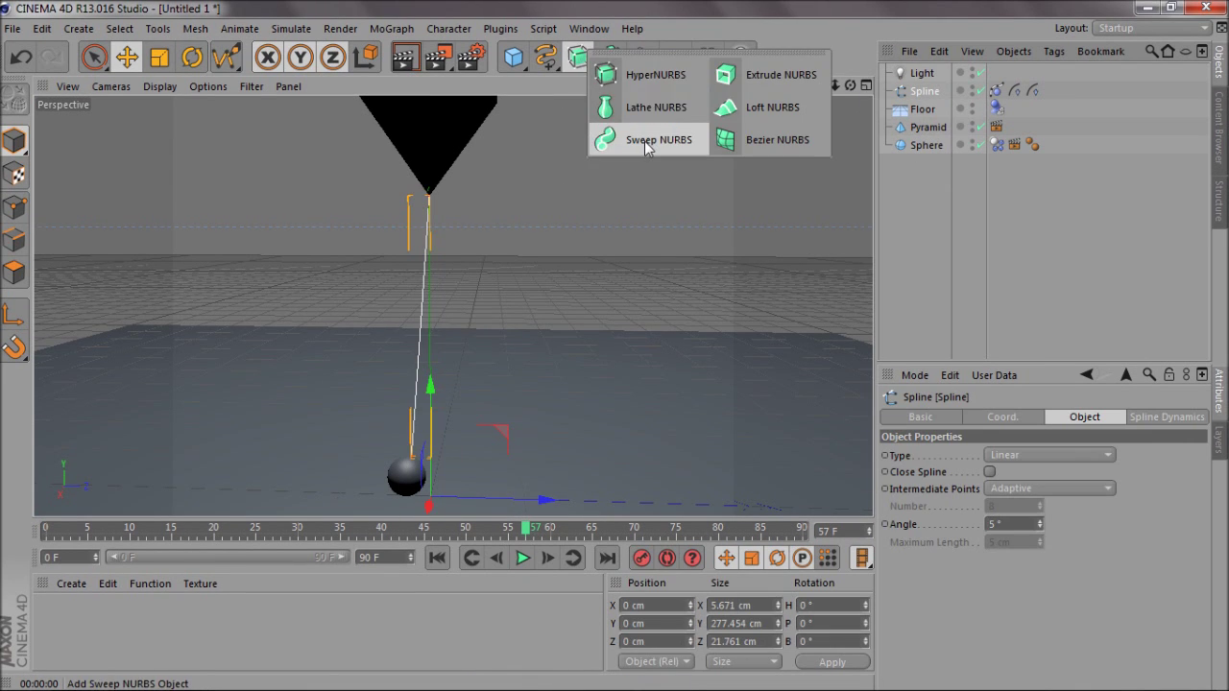
click(647, 144)
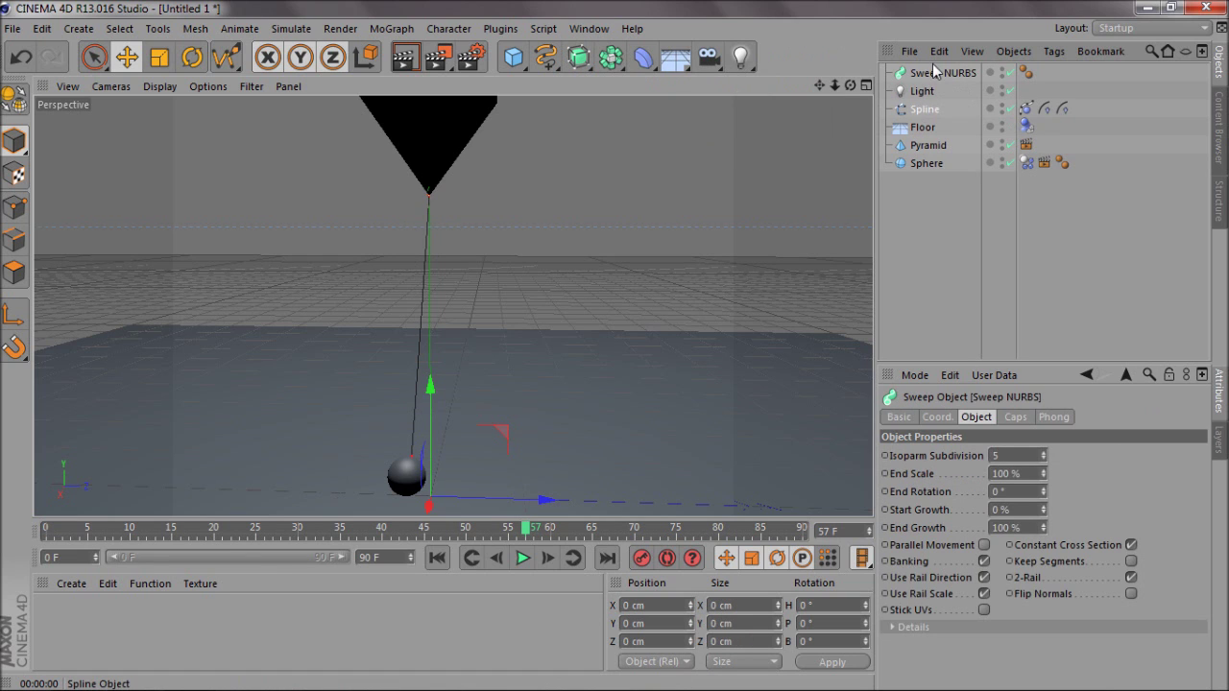
drag(932, 77, 889, 84)
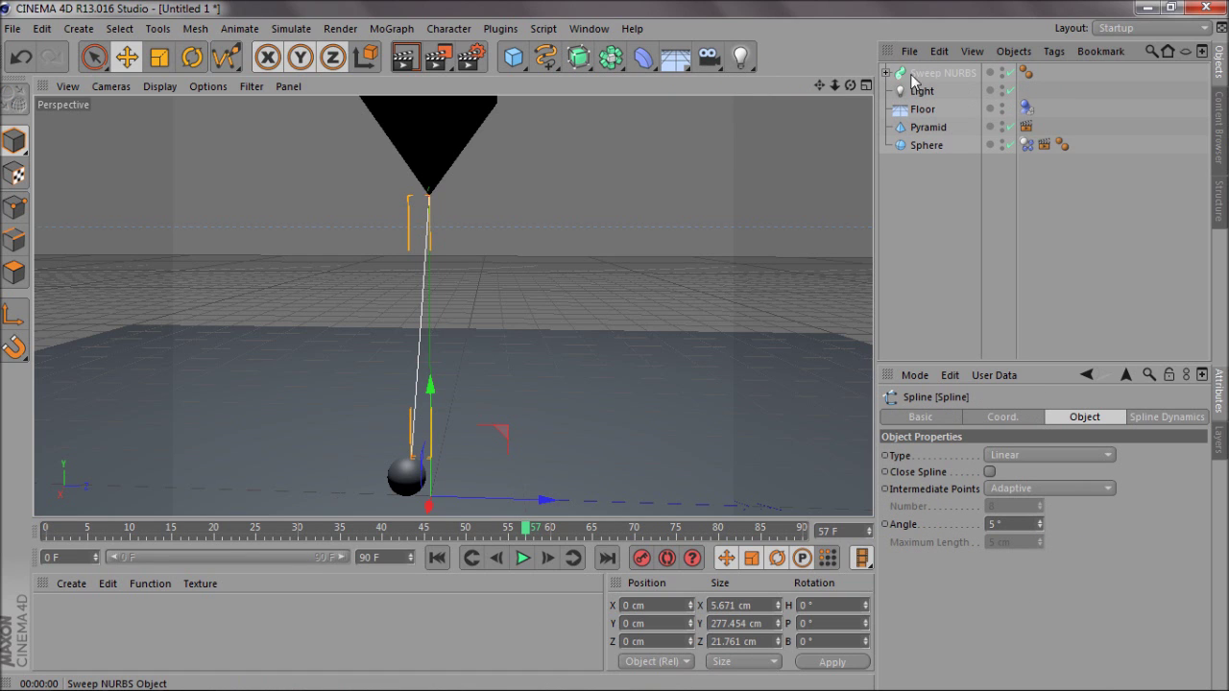
- Add a Circle spline with a 3 cm radius above the rope spline in the Sweep NURBS and render the view
click(542, 65)
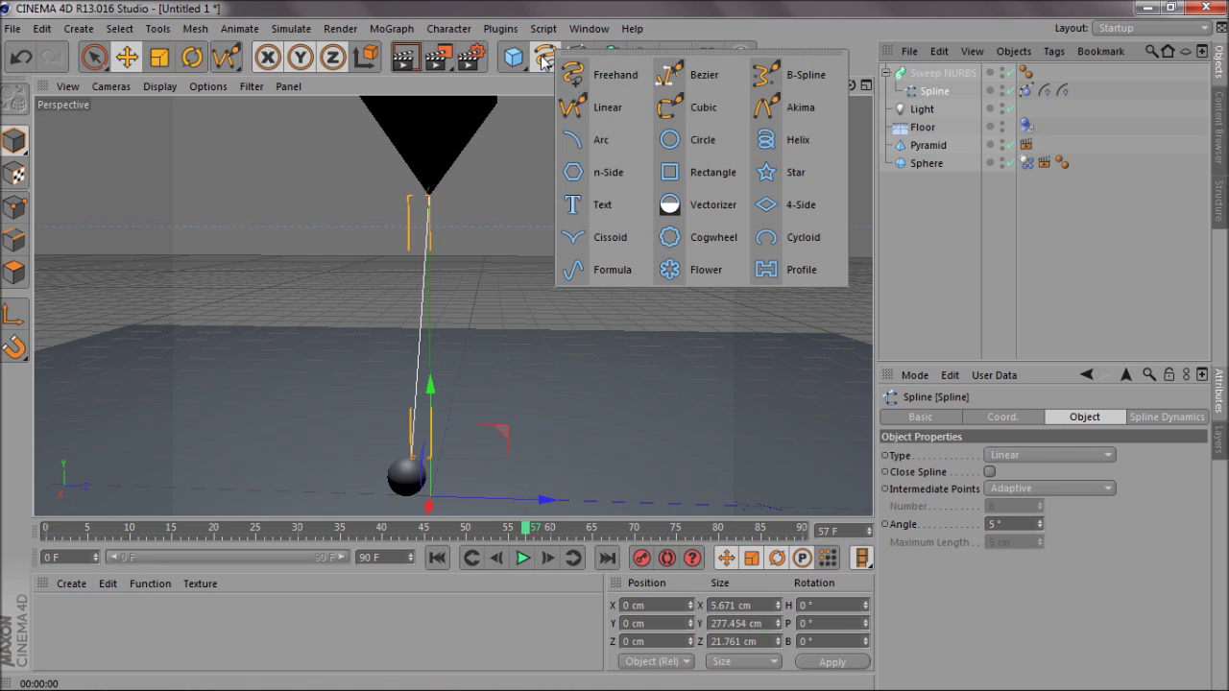
click(711, 144)
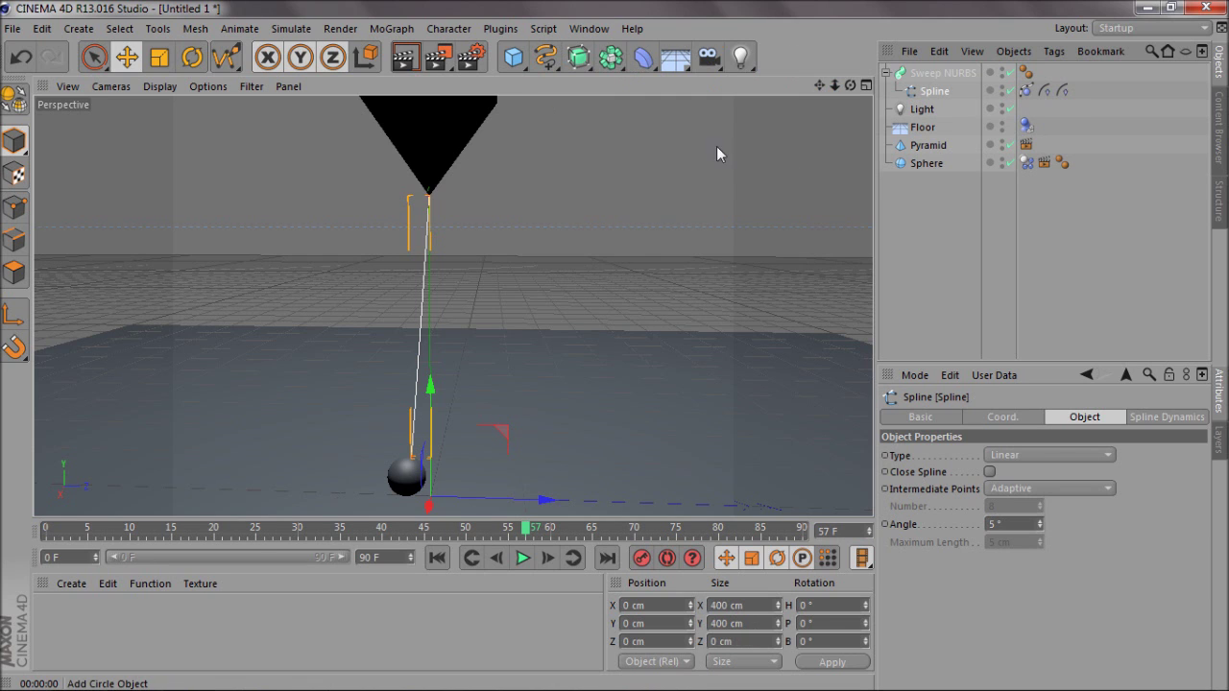
drag(927, 100, 928, 93)
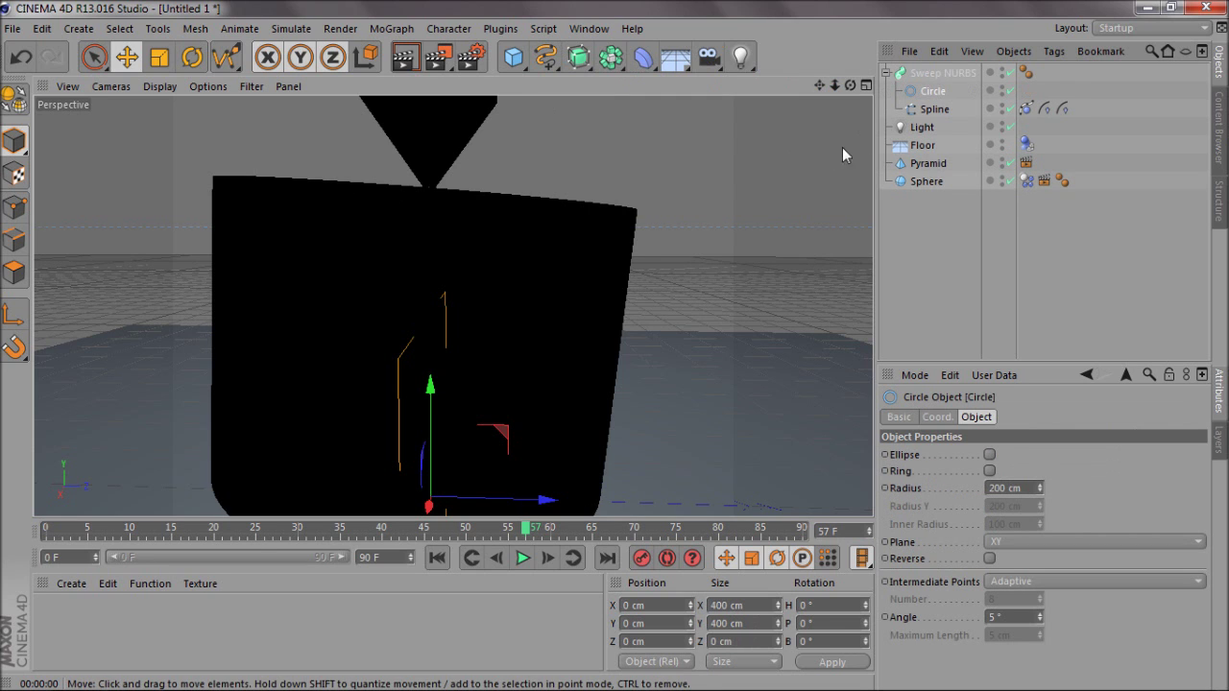
drag(613, 346, 613, 346)
drag(1041, 487, 1041, 487)
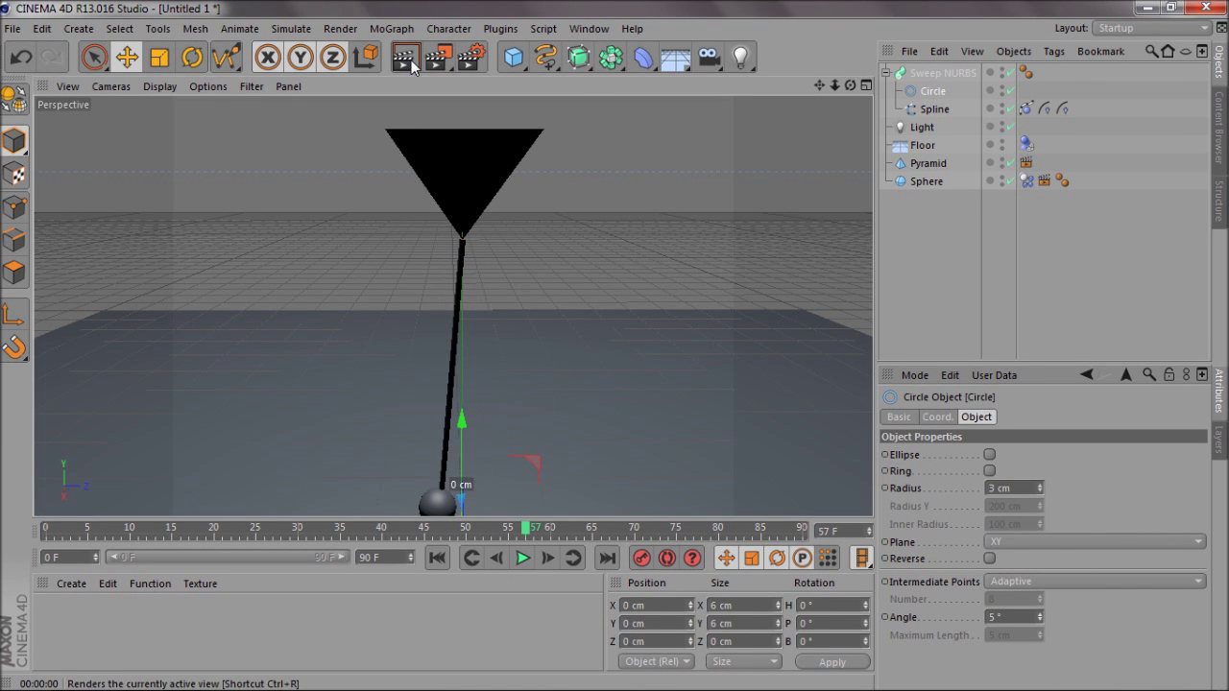
click(411, 59)
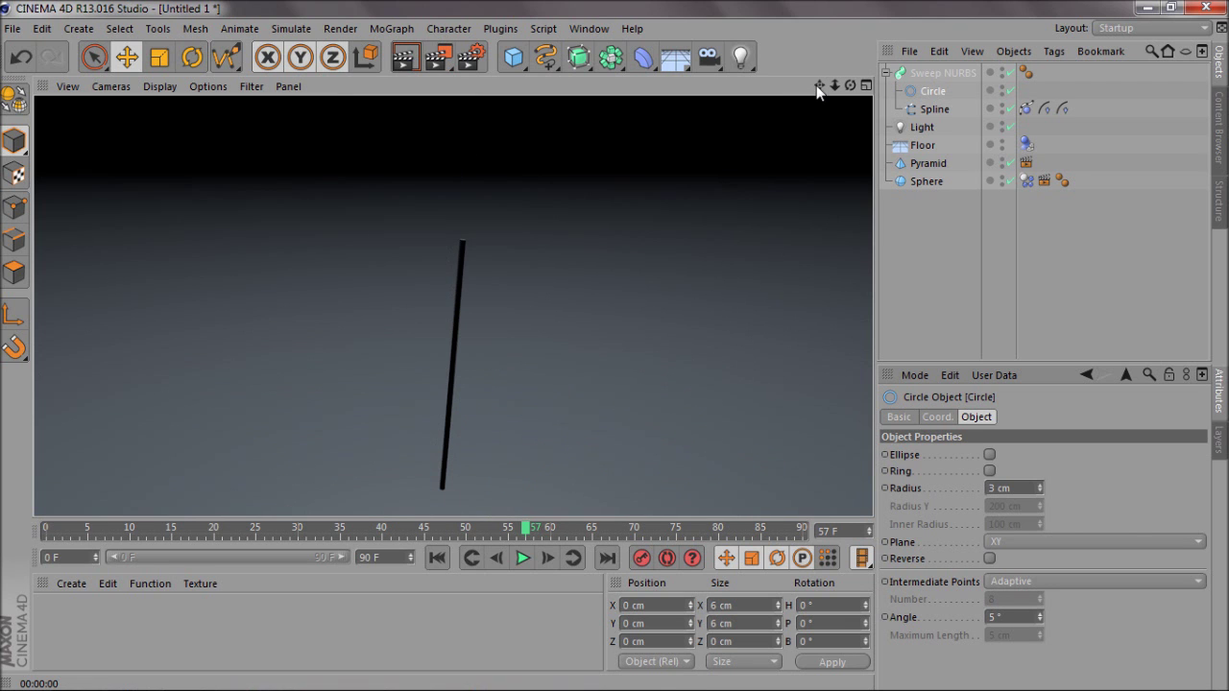
- Create a material with Specular off and load the "rope tex" image as its colour texture without copying it to the project location
double_click(61, 618)
double_click(58, 619)
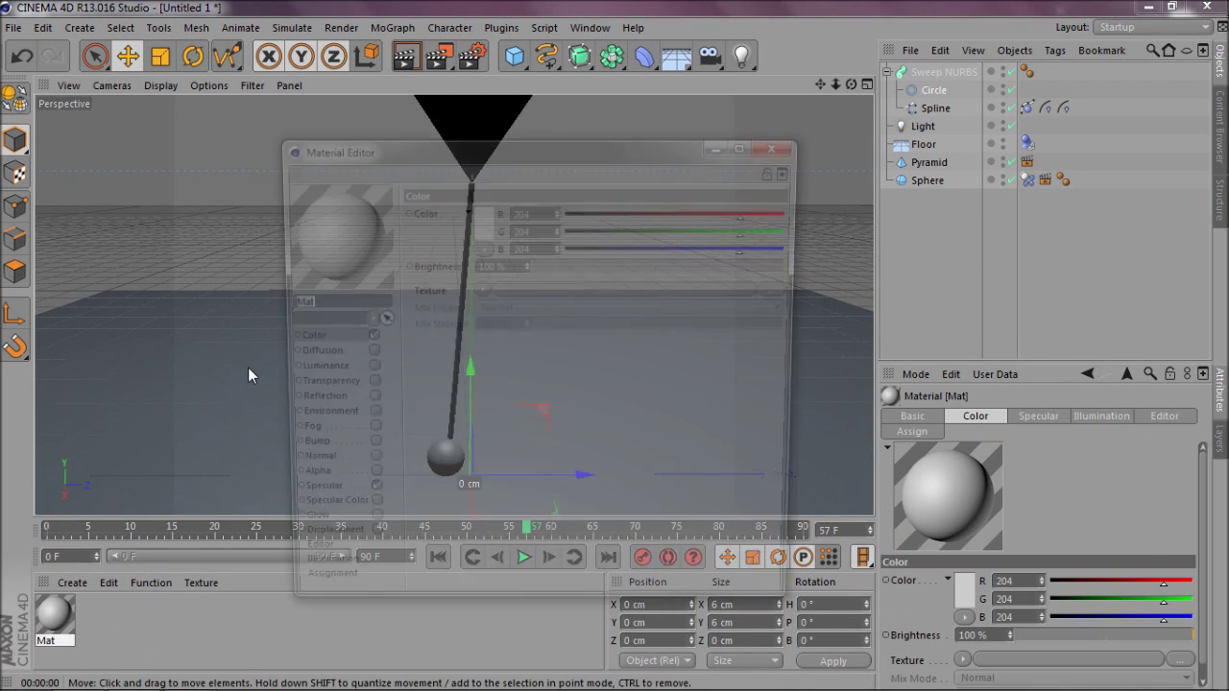
click(479, 289)
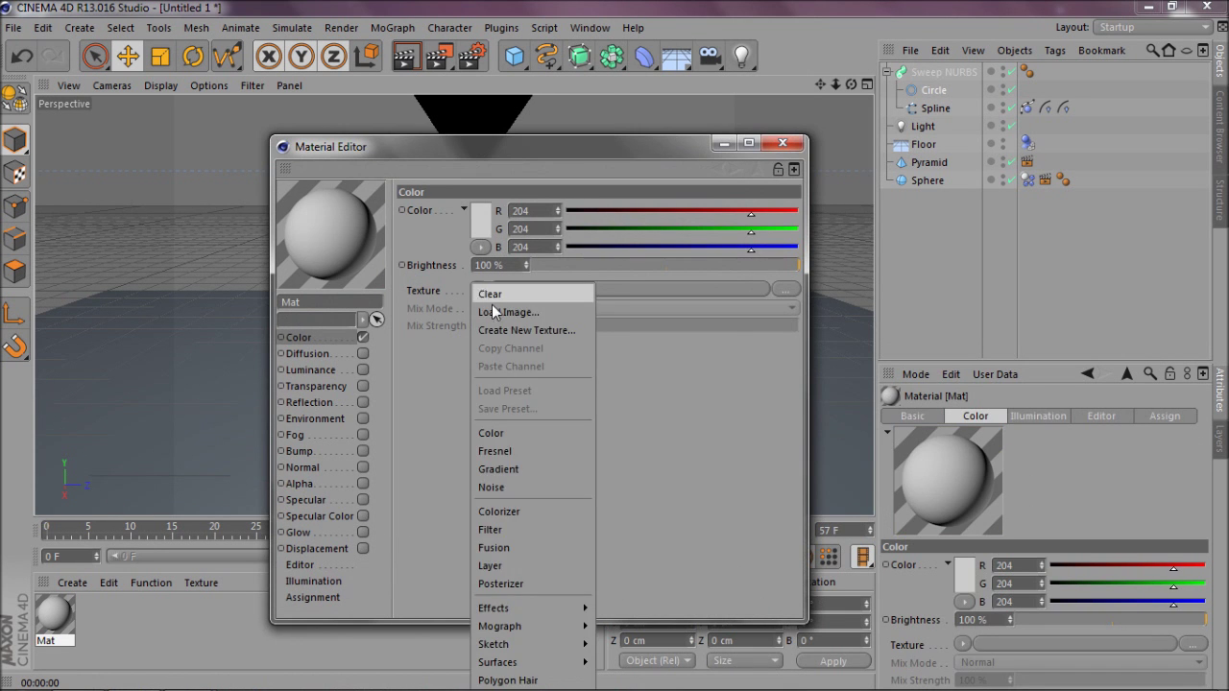
click(494, 306)
click(883, 447)
double_click(972, 449)
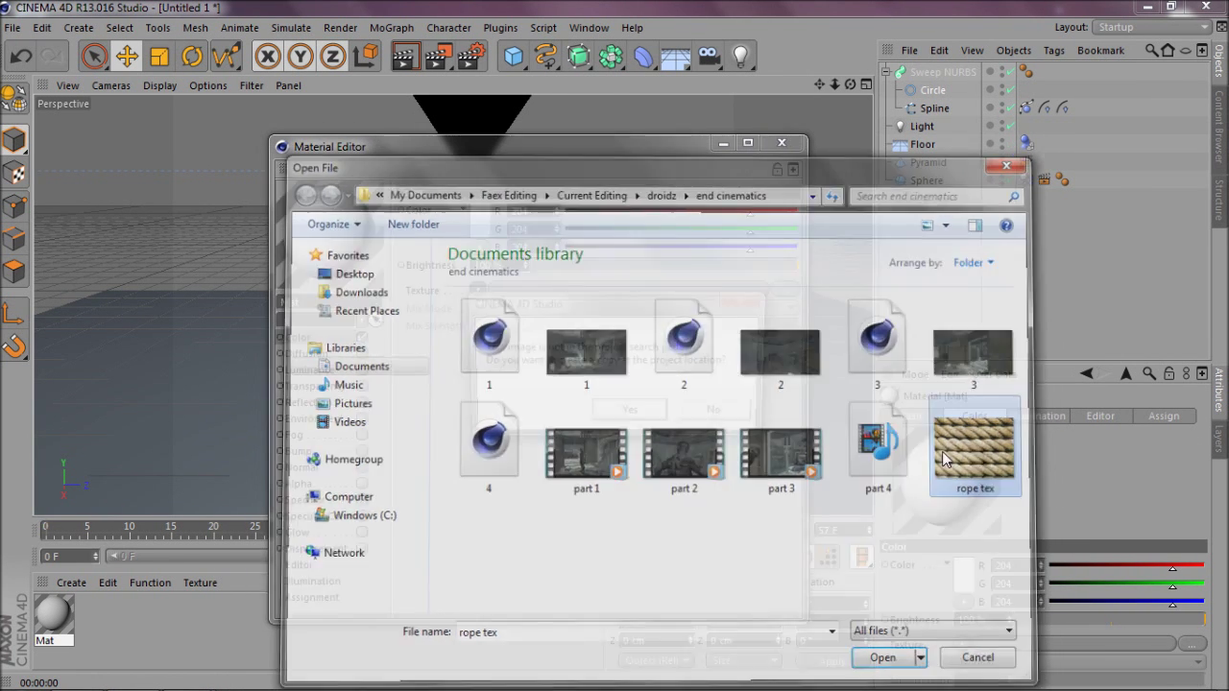
click(716, 413)
click(782, 144)
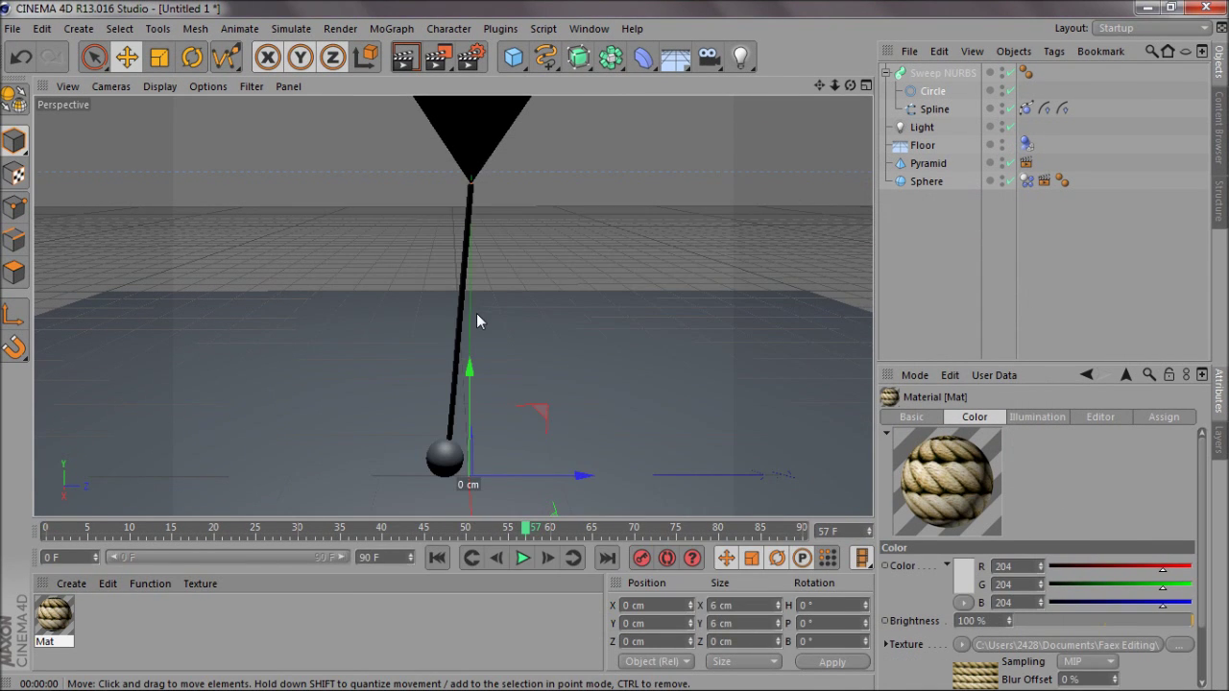
- Apply the rope material to the Sweep NURBS object and inspect the textured rope
scroll(476, 313, up, 3)
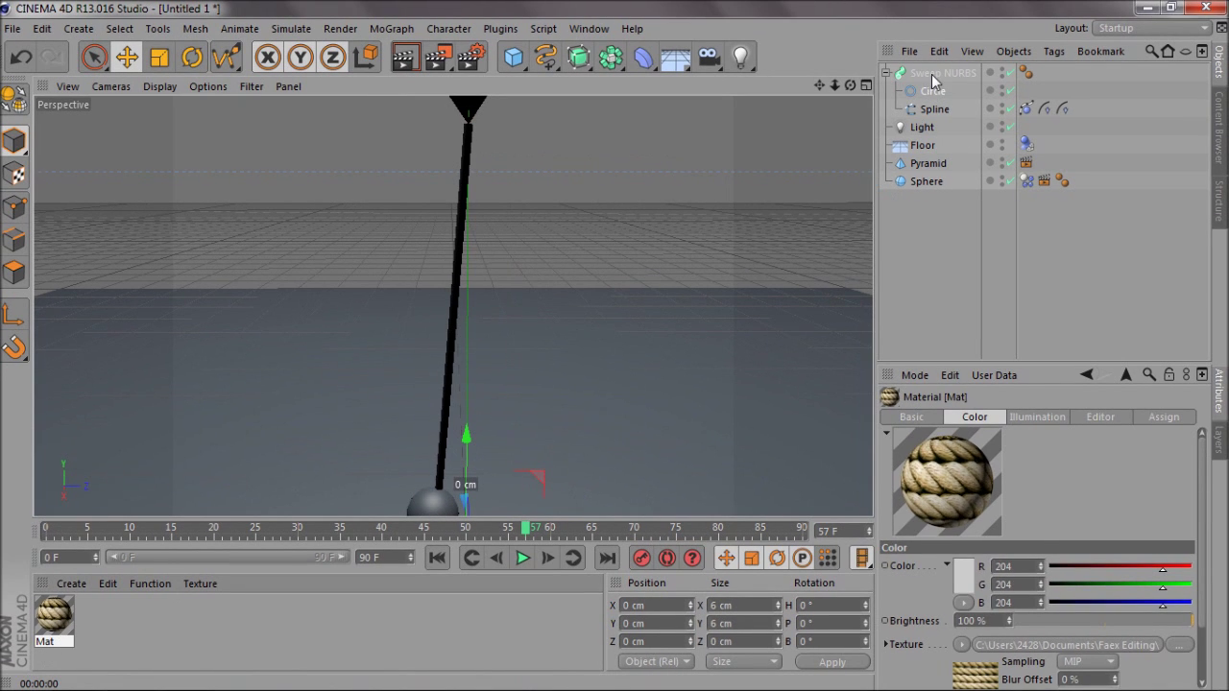
drag(931, 74, 932, 74)
drag(850, 85, 614, 345)
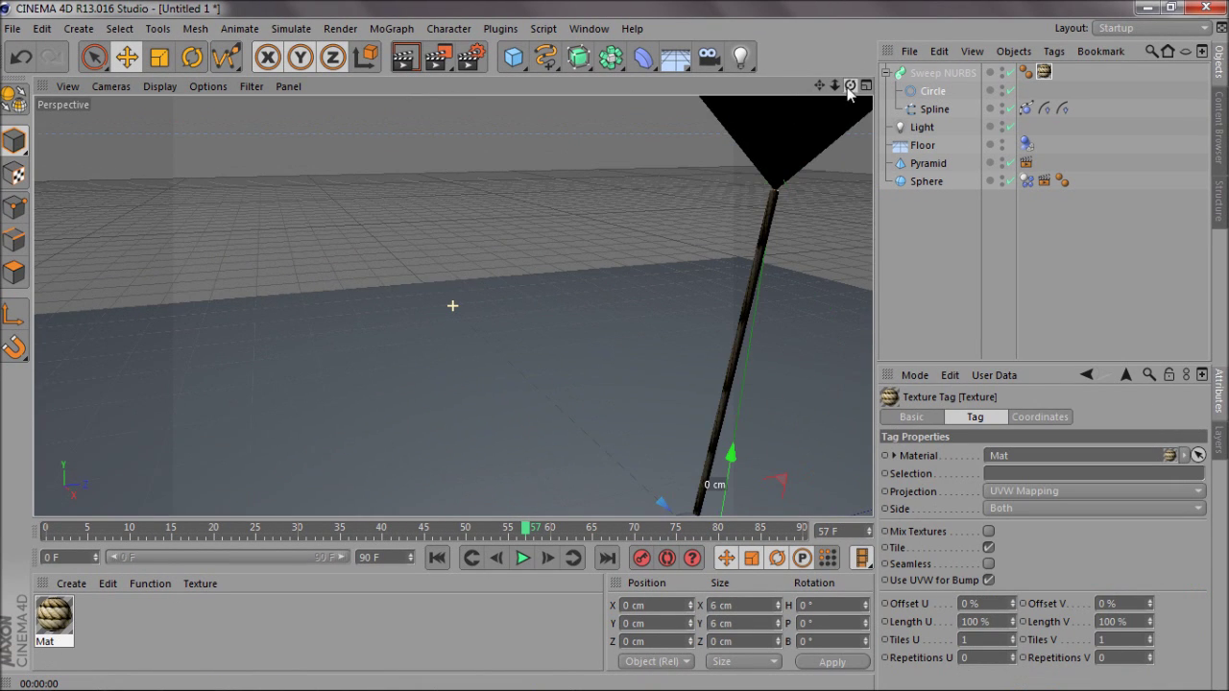
- Delete the light from the scene and bring the rope and sphere into view
click(920, 146)
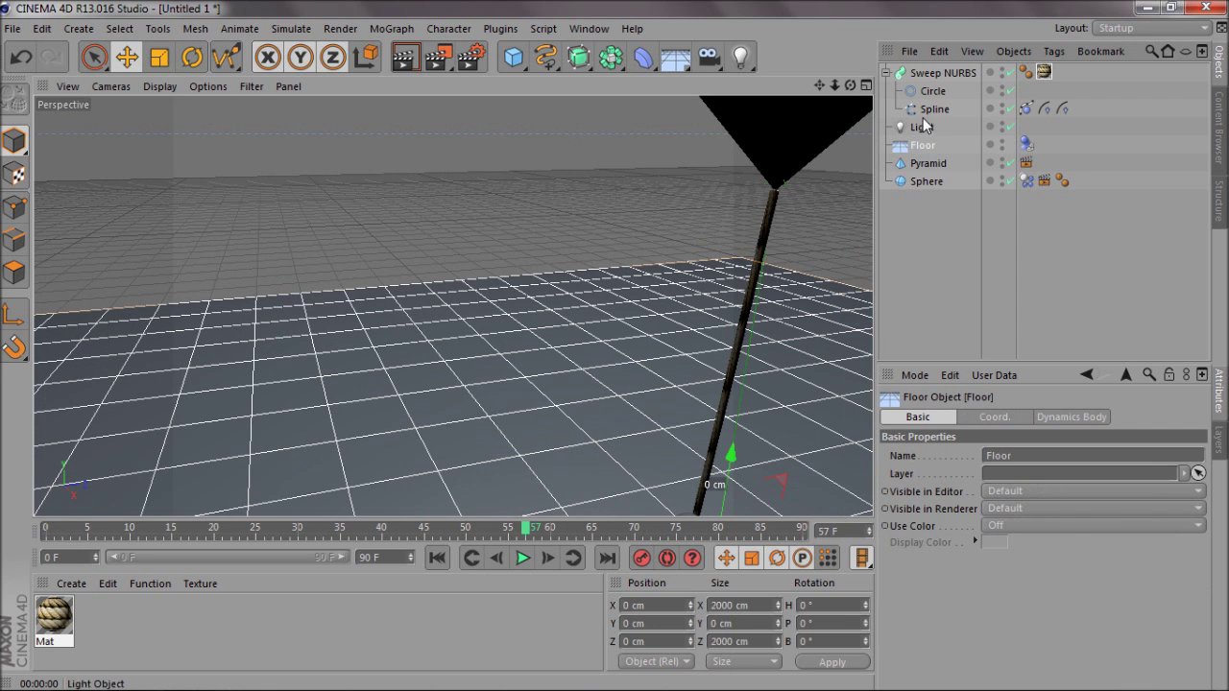
click(924, 126)
key(Delete)
alt+drag(613, 346, 614, 353)
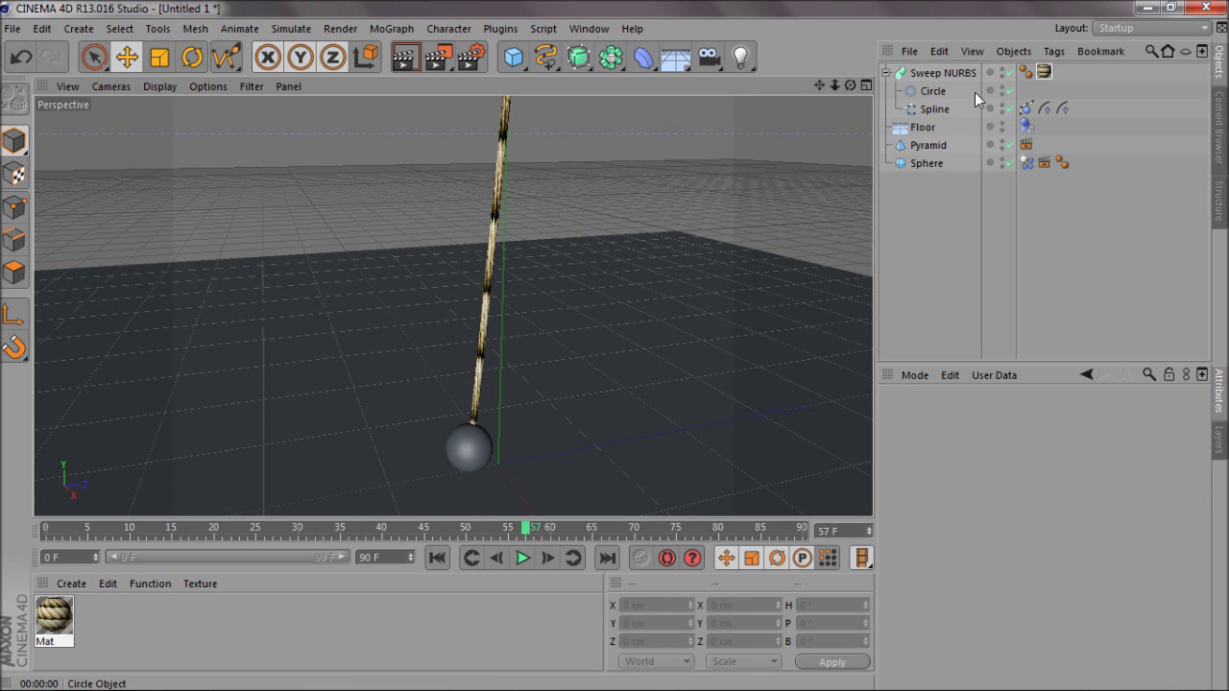
- Set Length V of the rope's texture tag to 16 % and clear the selection
click(1044, 72)
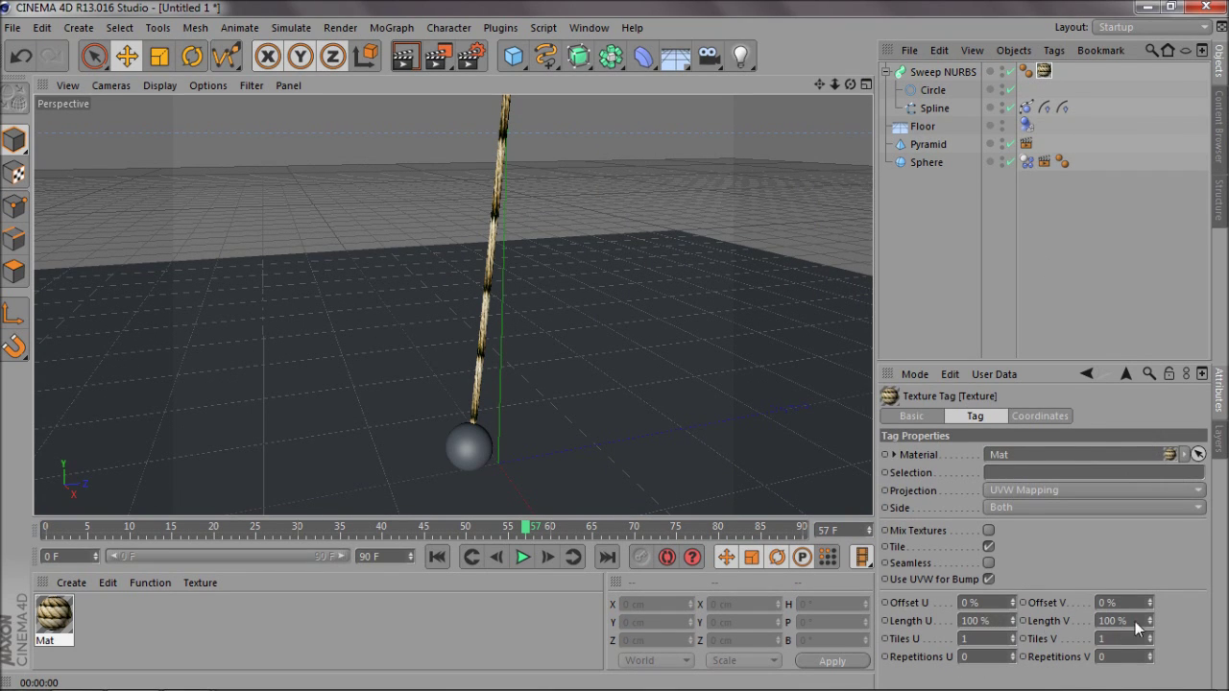
drag(1152, 620, 1152, 621)
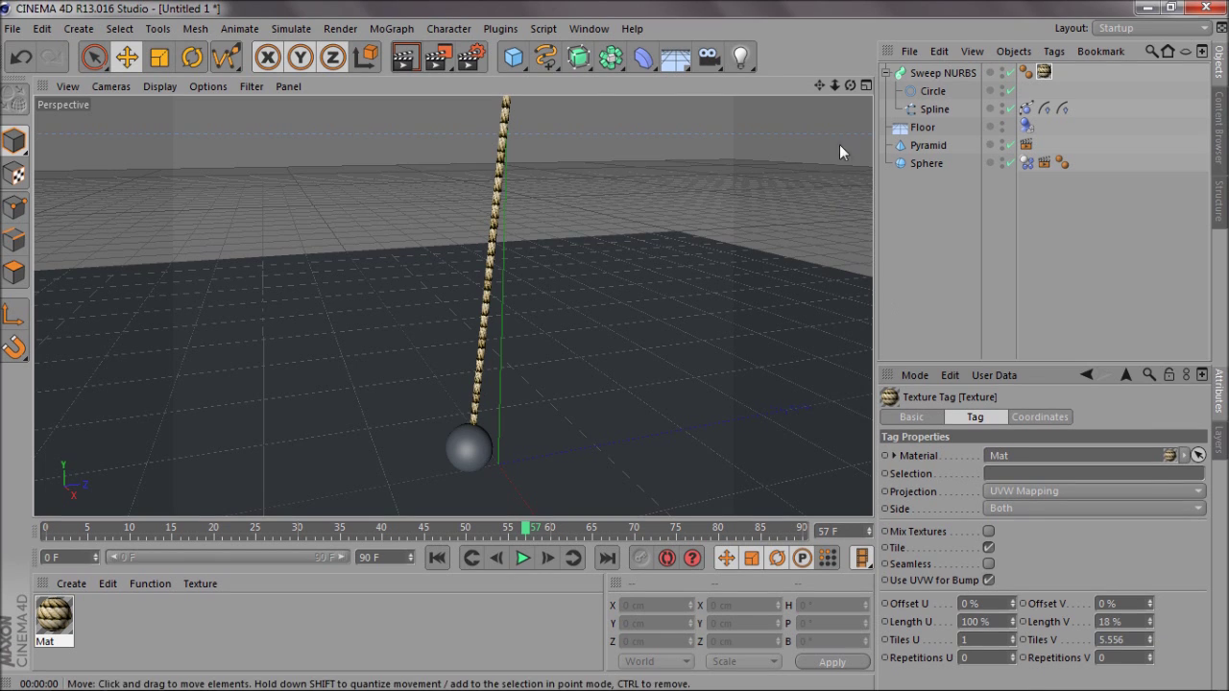
alt+middle_drag(615, 347, 614, 347)
scroll(613, 352, down, 4)
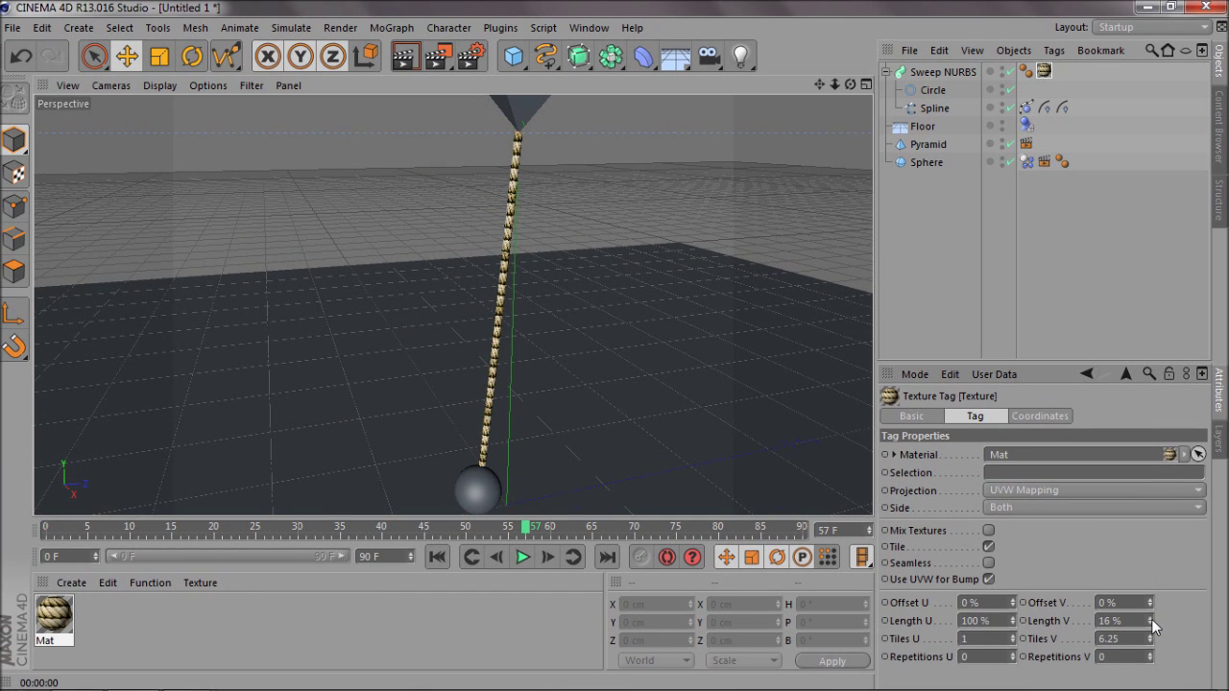
click(942, 271)
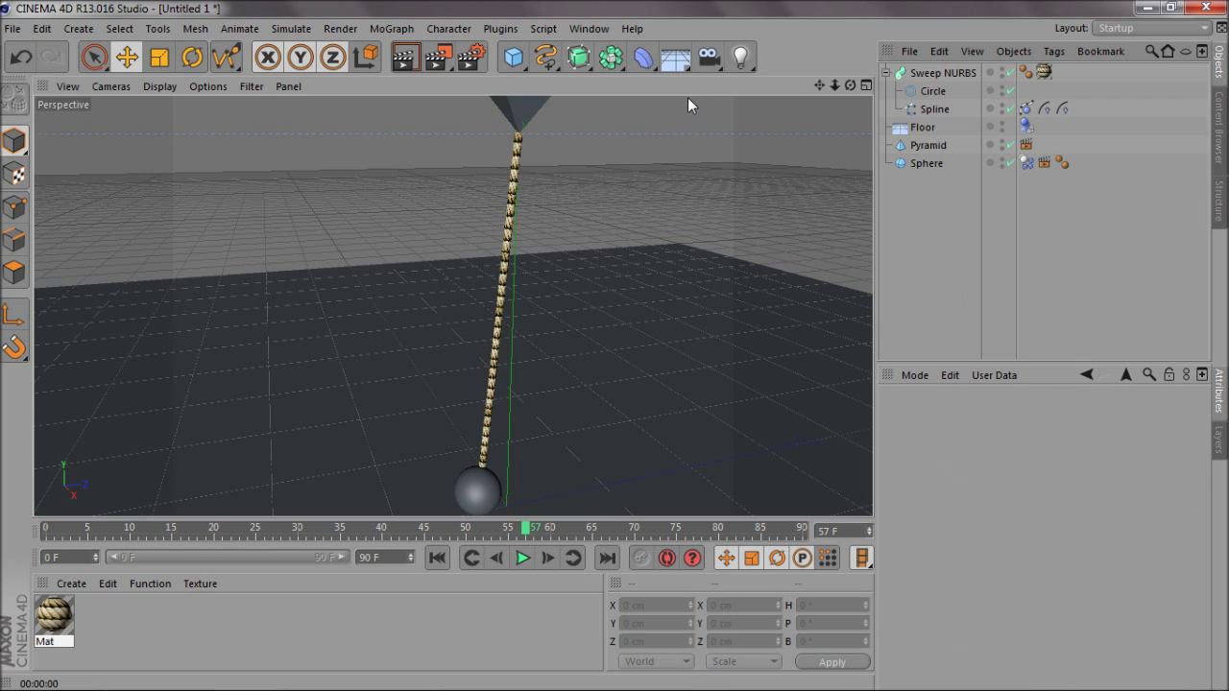
- Render the textured rope and replay the simulation from different angles to examine how the rope moves with the sphere
click(411, 60)
drag(850, 86, 615, 352)
click(443, 558)
click(522, 558)
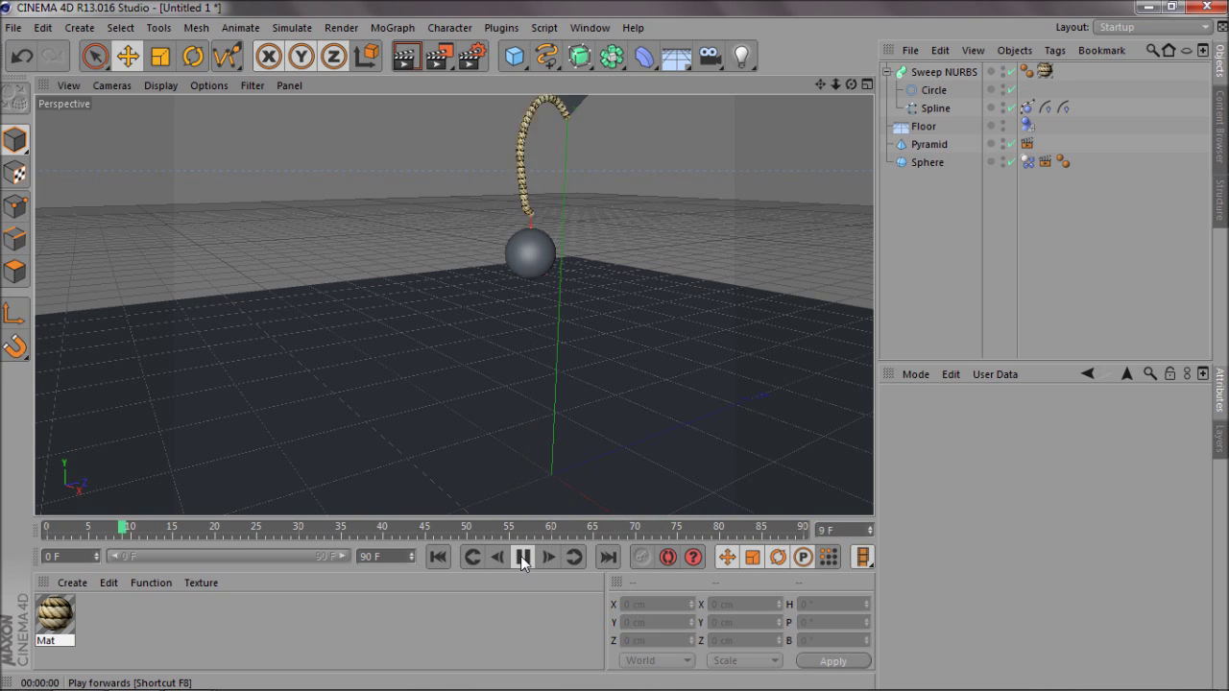
click(522, 558)
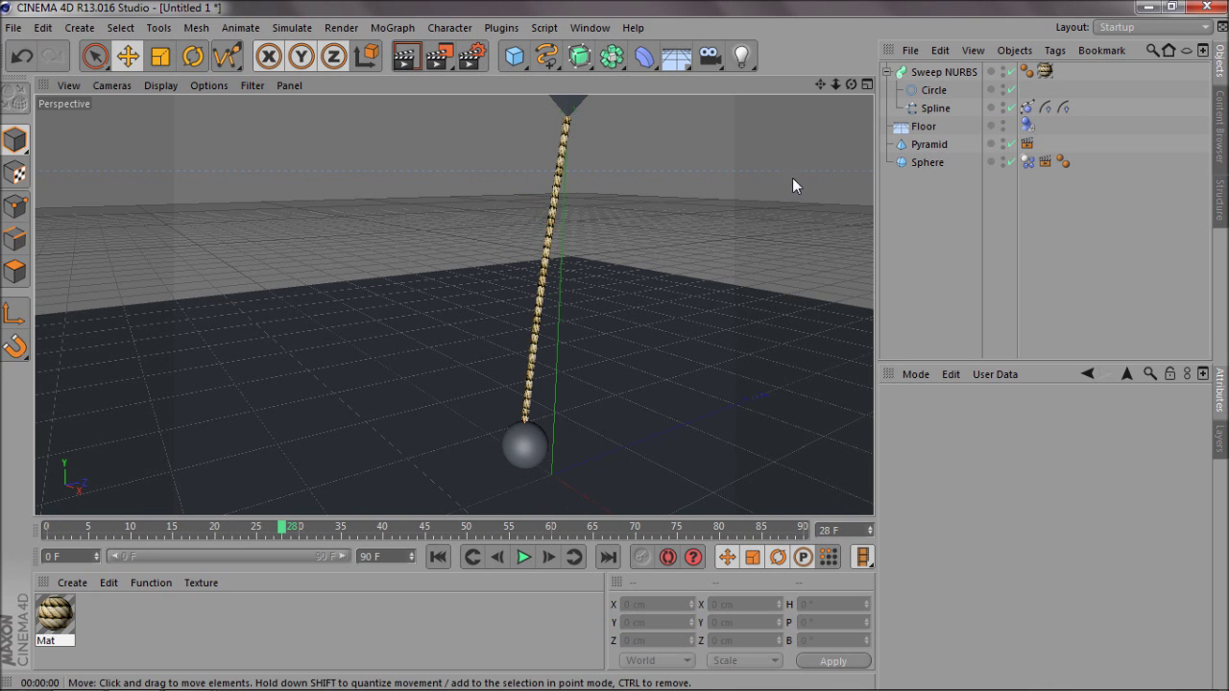
drag(851, 86, 614, 351)
click(438, 558)
click(526, 559)
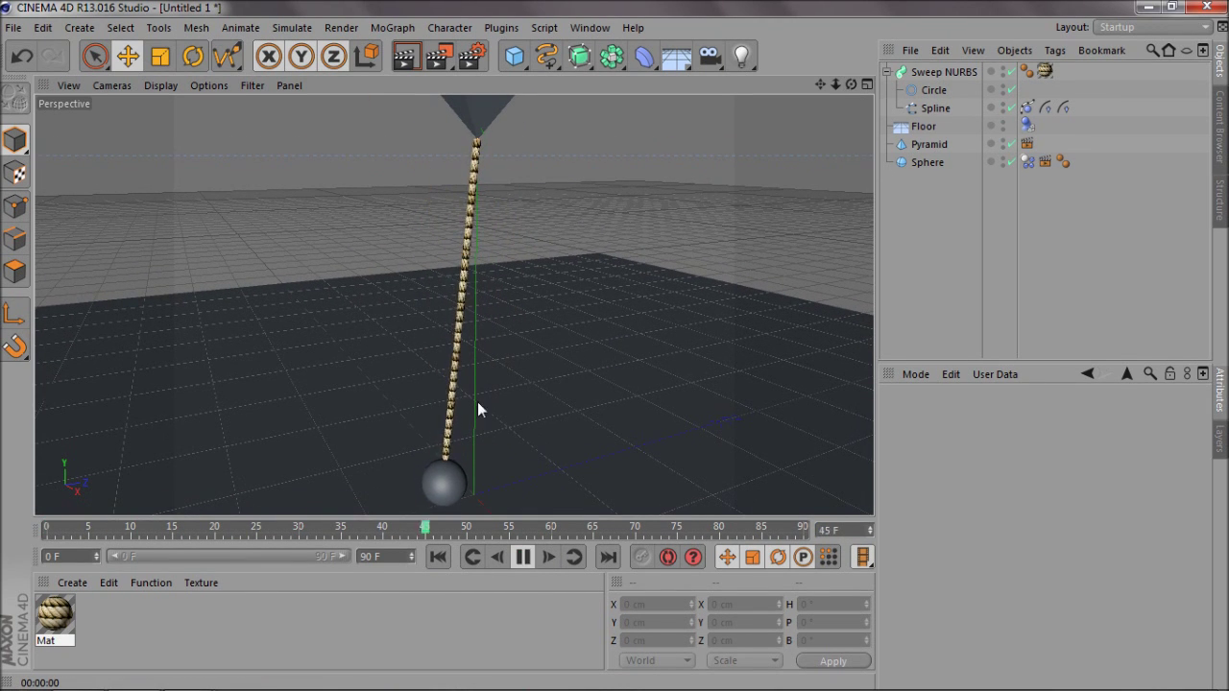
click(522, 557)
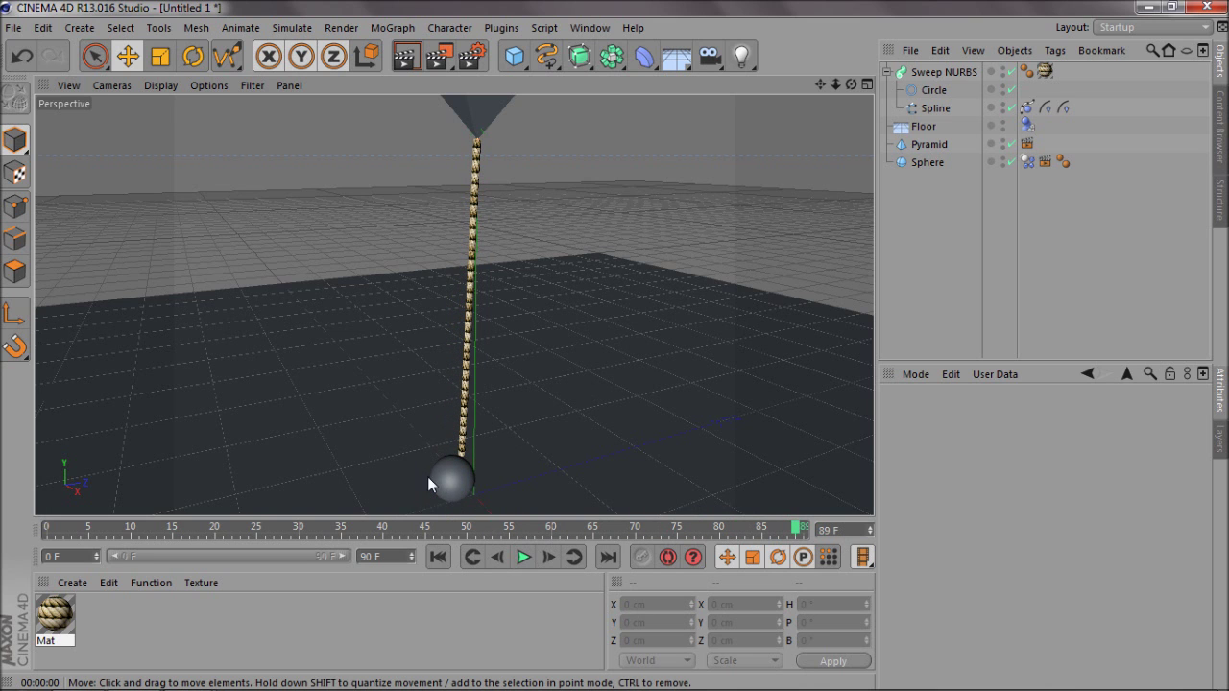
- Rotate the floor to a pitch of about -1.73° and return to the Move tool
click(923, 127)
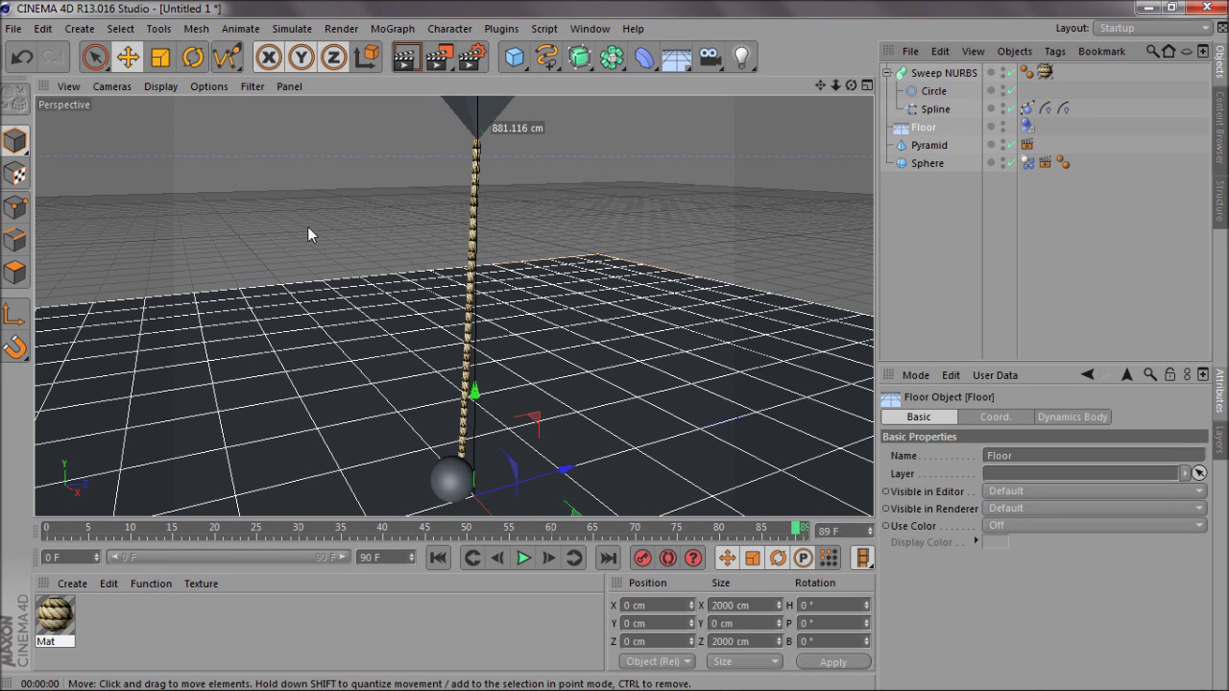
key(r)
drag(448, 444, 452, 445)
click(132, 58)
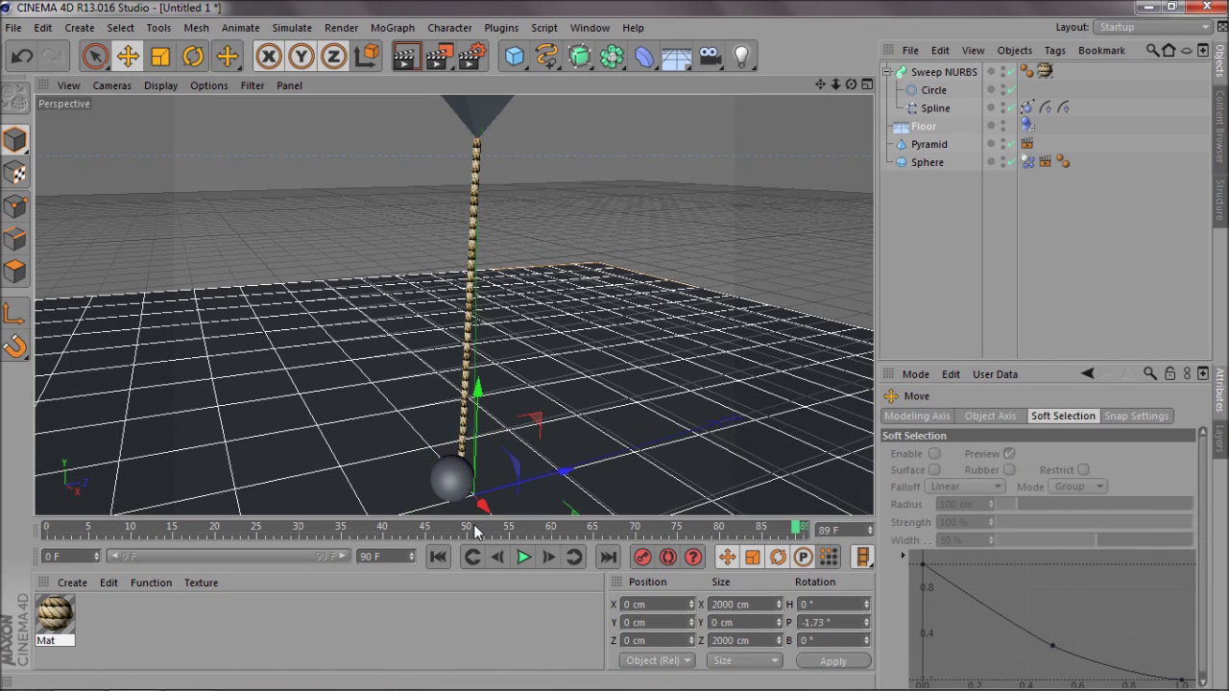
- Replay the simulation from the first frame to examine how the rope and sphere swing above the tilted floor
click(438, 557)
click(523, 557)
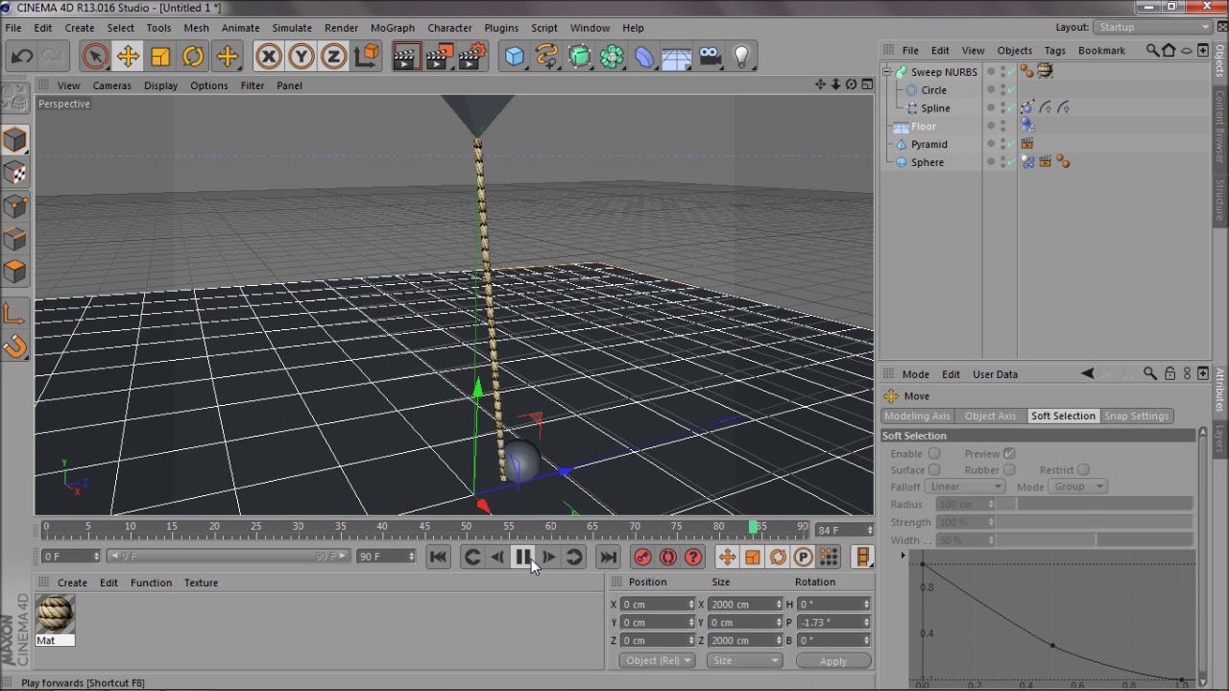
click(523, 556)
- Clear the object selection and collapse the Sweep NURBS hierarchy
click(937, 250)
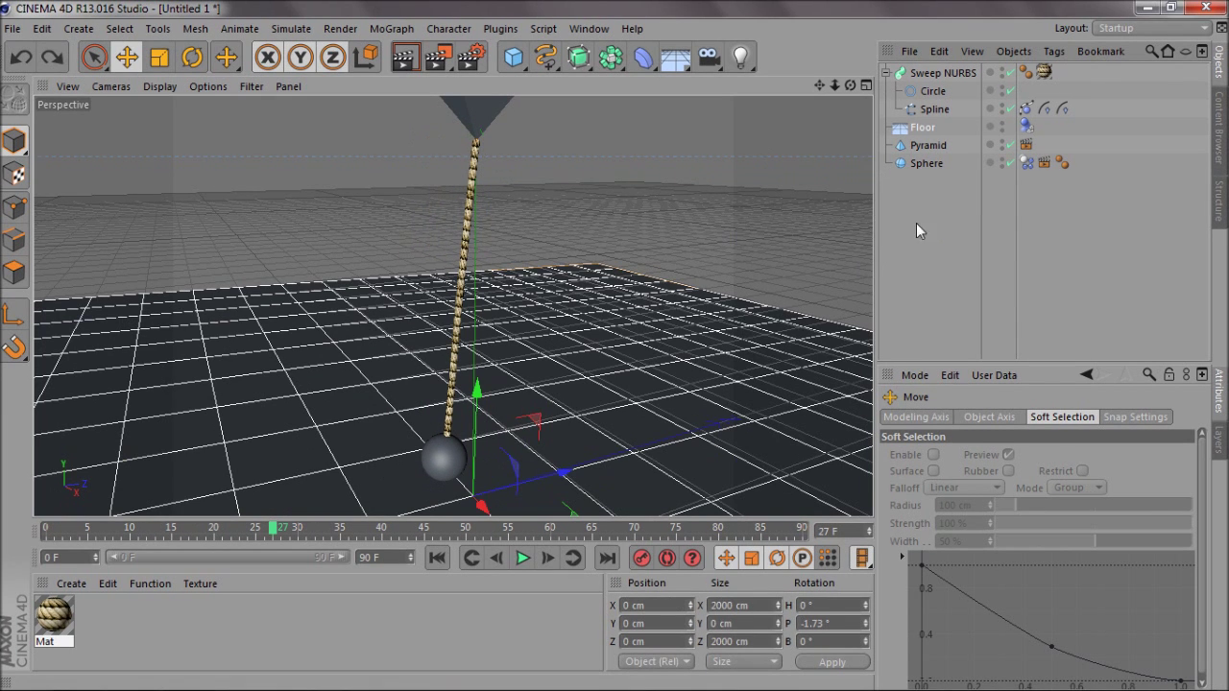
click(916, 223)
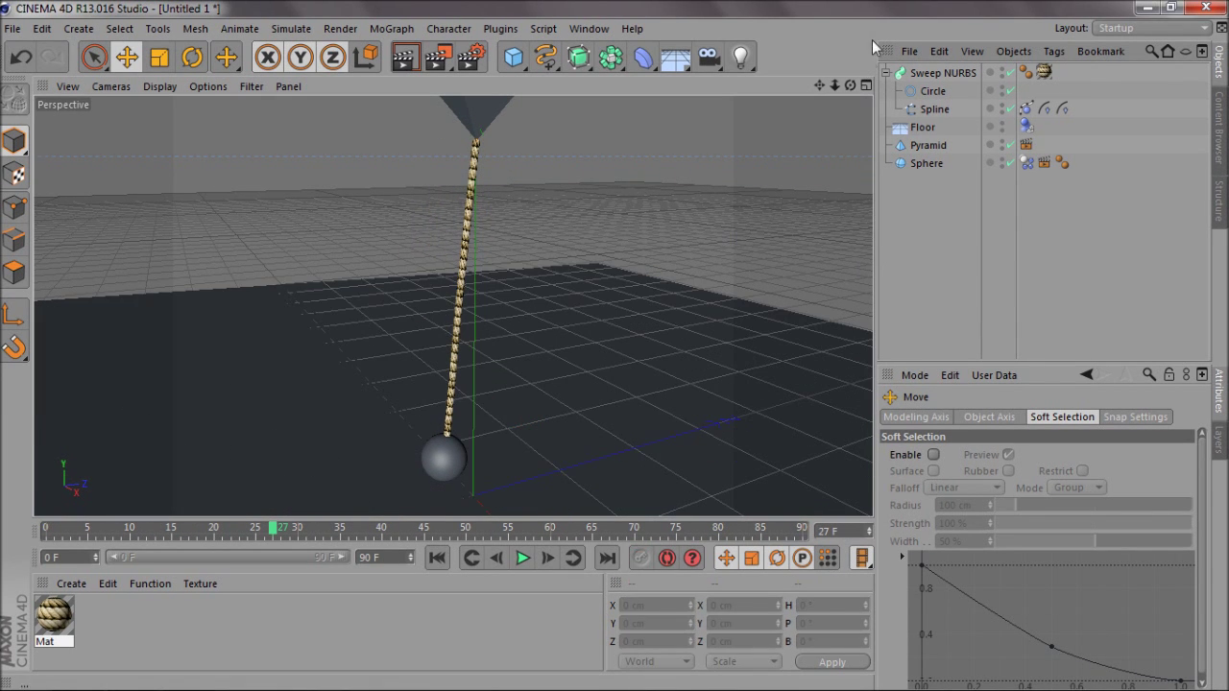
click(887, 73)
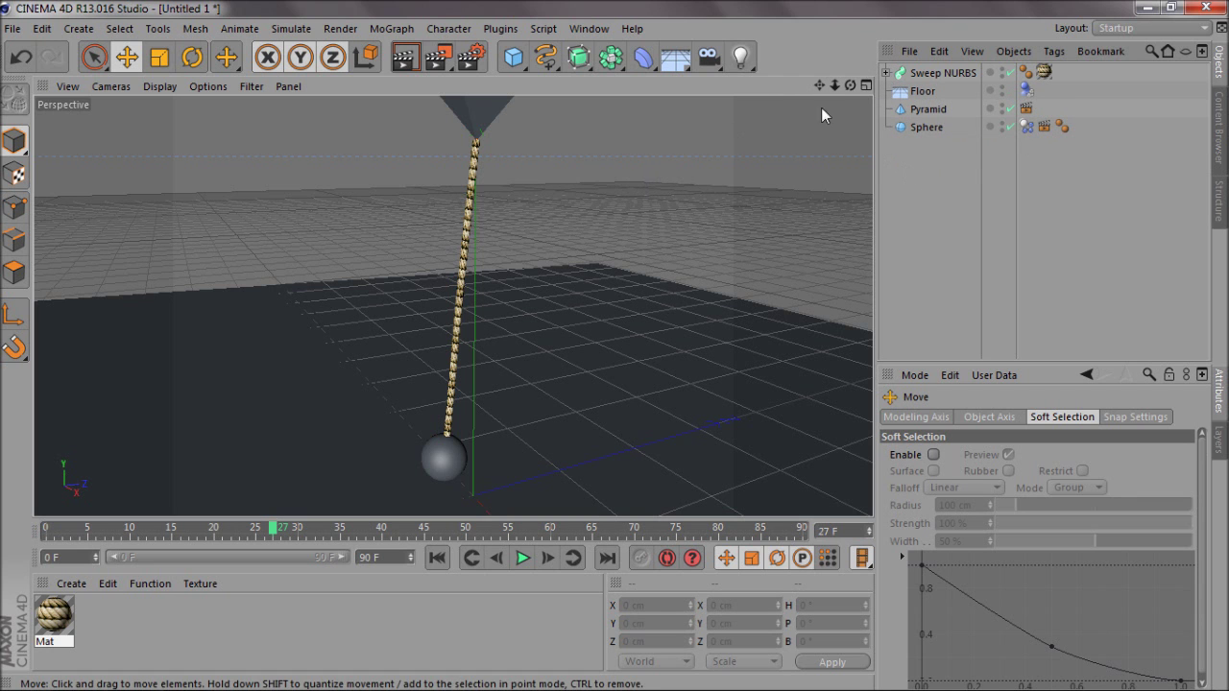
drag(849, 85, 614, 353)
drag(613, 346, 835, 86)
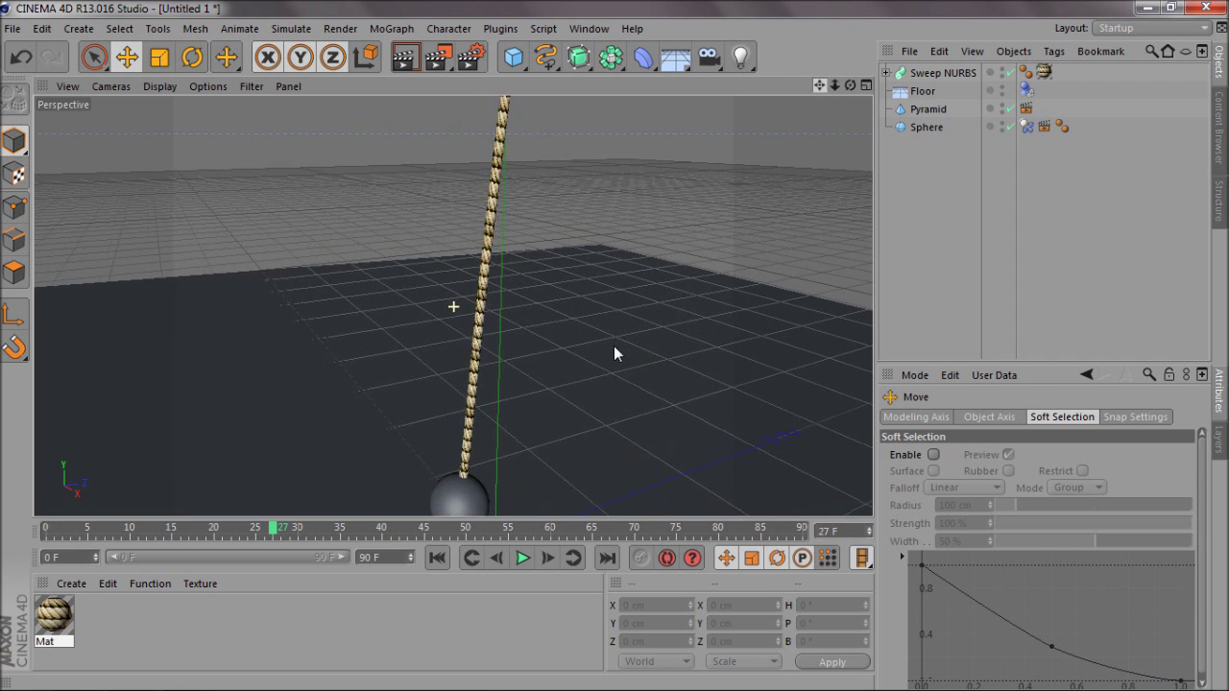
scroll(615, 350, up, 3)
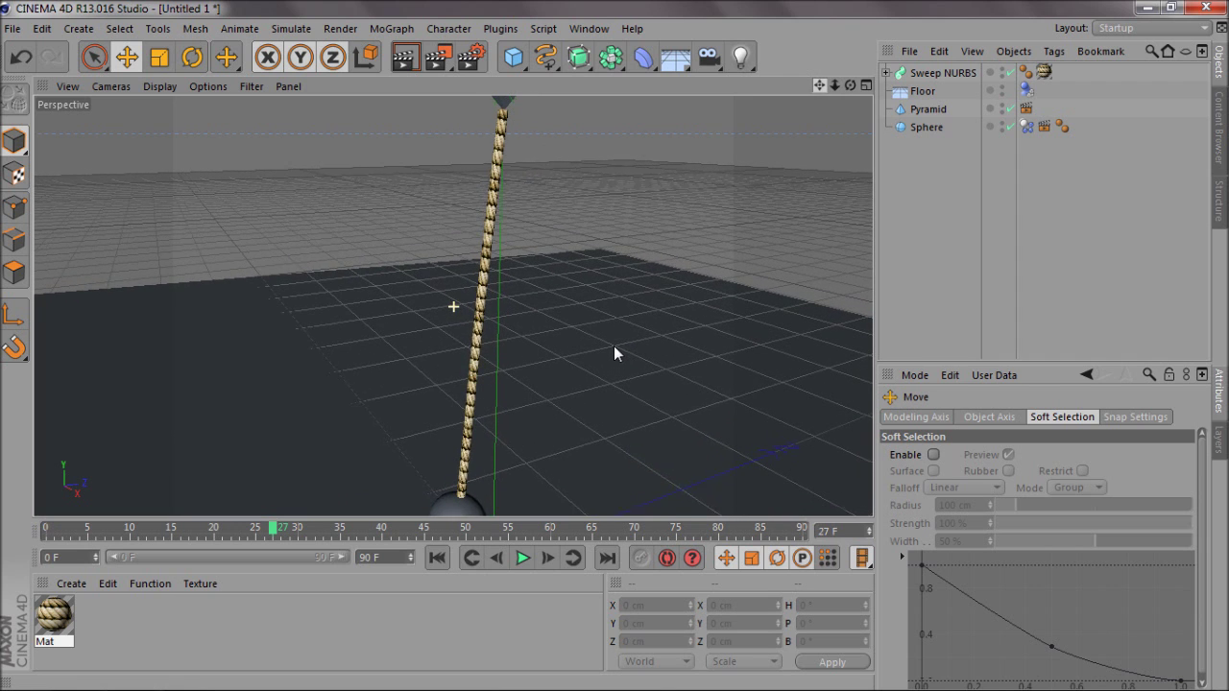